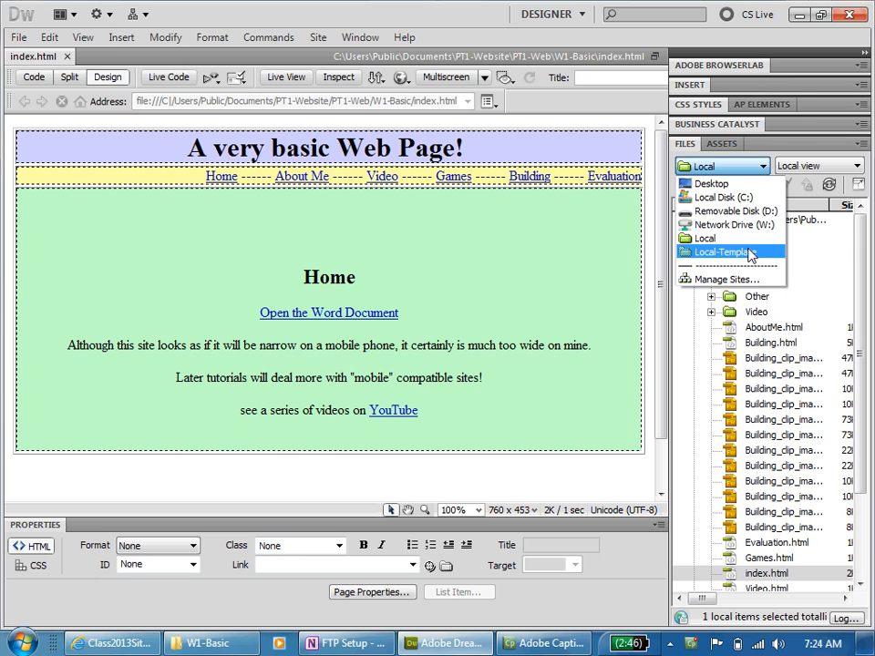
- Compare the files of the Local and Local-Template sites, collapsing the W1-Basic folder, and finish on Local-Template
{"action": "left_click", "coordinate": [725, 252]}
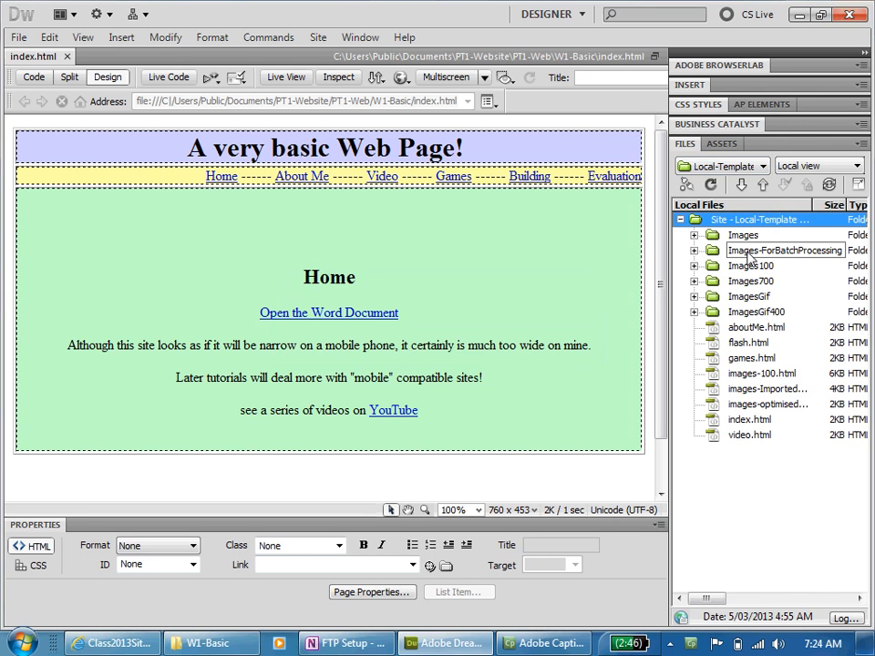
{"action": "left_click", "coordinate": [761, 166]}
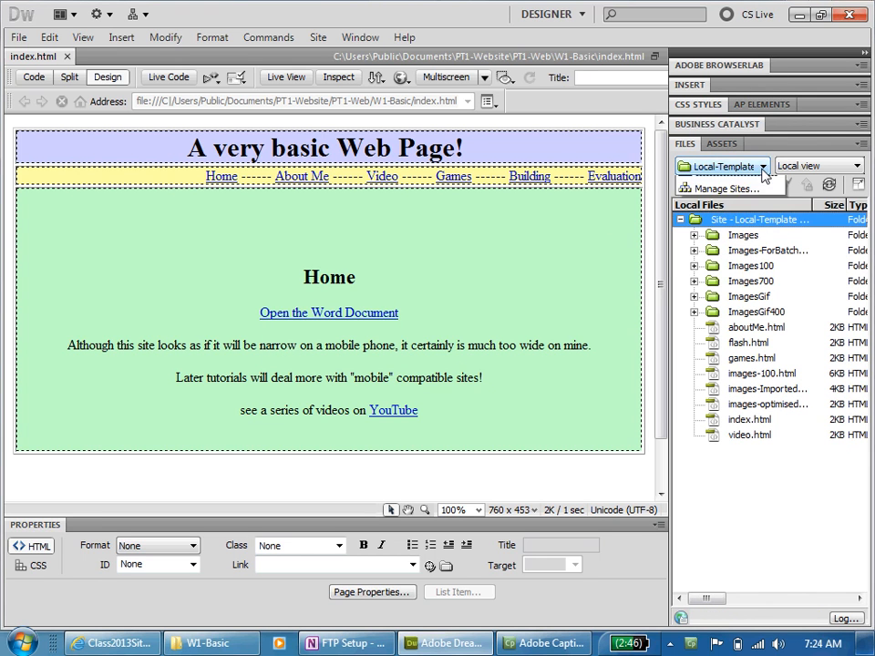
{"action": "left_click", "coordinate": [738, 238]}
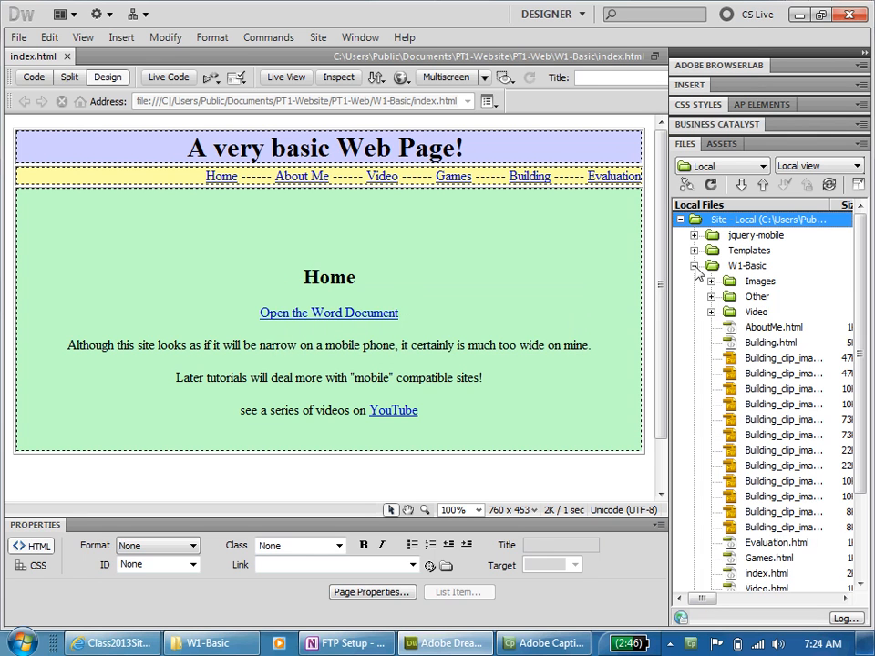
{"action": "left_click", "coordinate": [695, 266]}
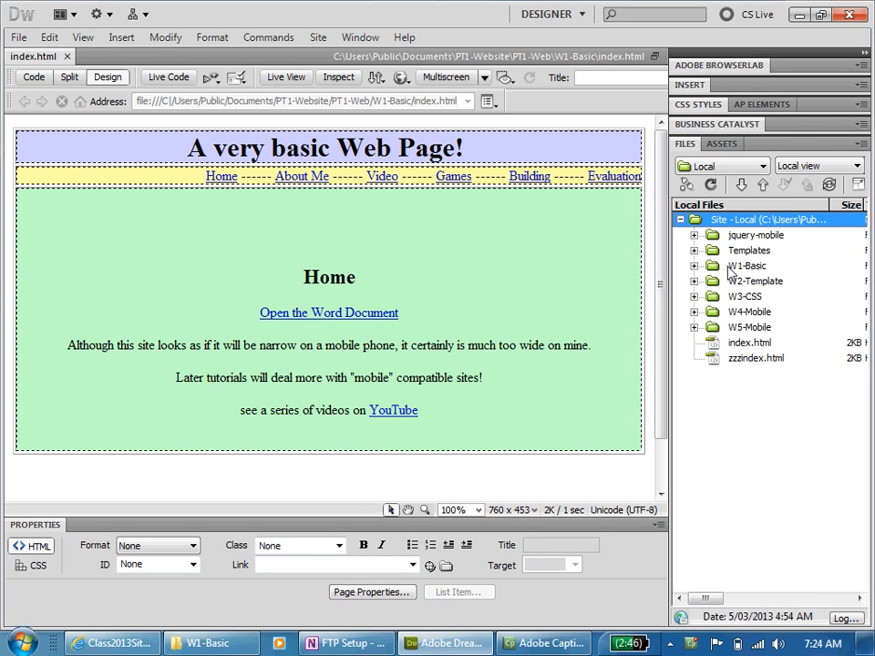
{"action": "left_click", "coordinate": [764, 173]}
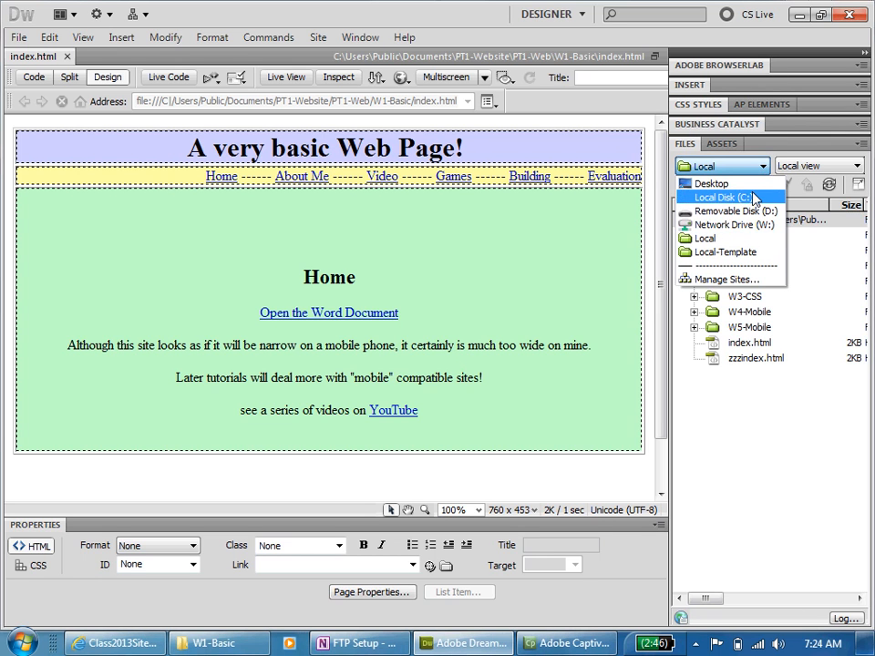
{"action": "left_click", "coordinate": [746, 253]}
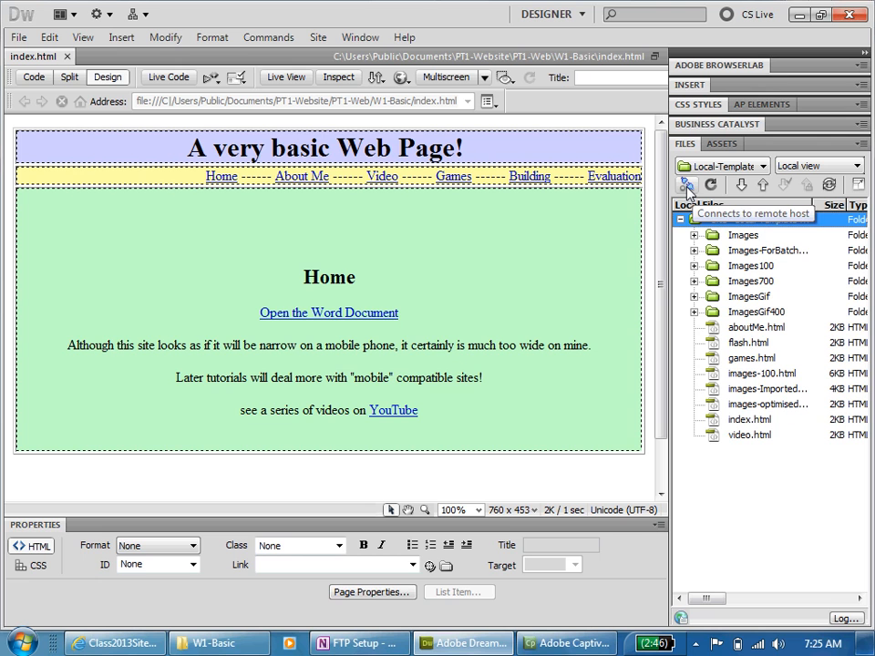
- Show the remote and local files of the Local-Template site side by side and connect to its remote server
{"action": "left_click", "coordinate": [858, 184]}
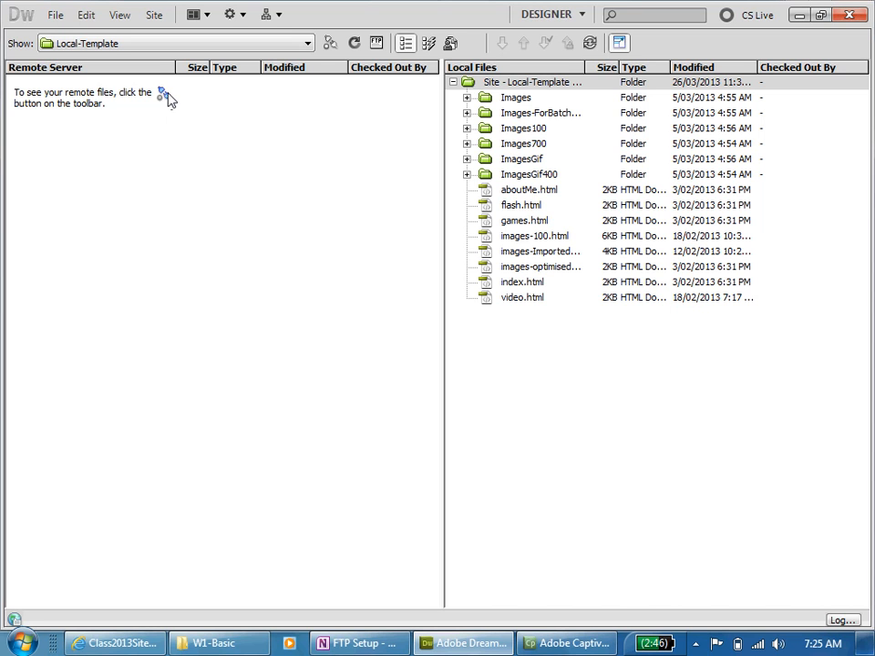
{"action": "left_click", "coordinate": [330, 43]}
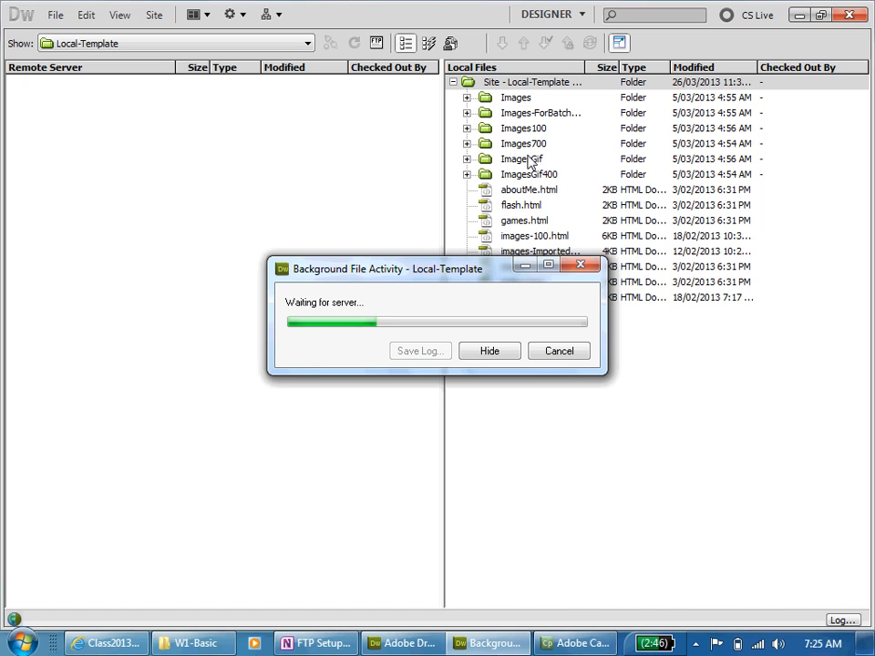
{"action": "left_click", "coordinate": [491, 212]}
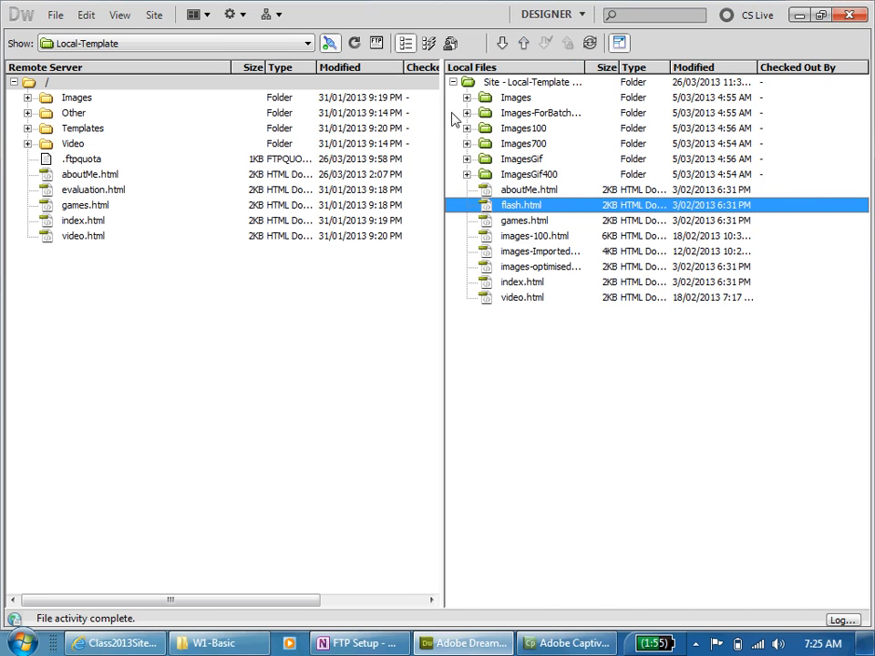
- Select games.html among the remote server's files, check the Get command, and return to the document view
{"action": "left_click", "coordinate": [49, 208]}
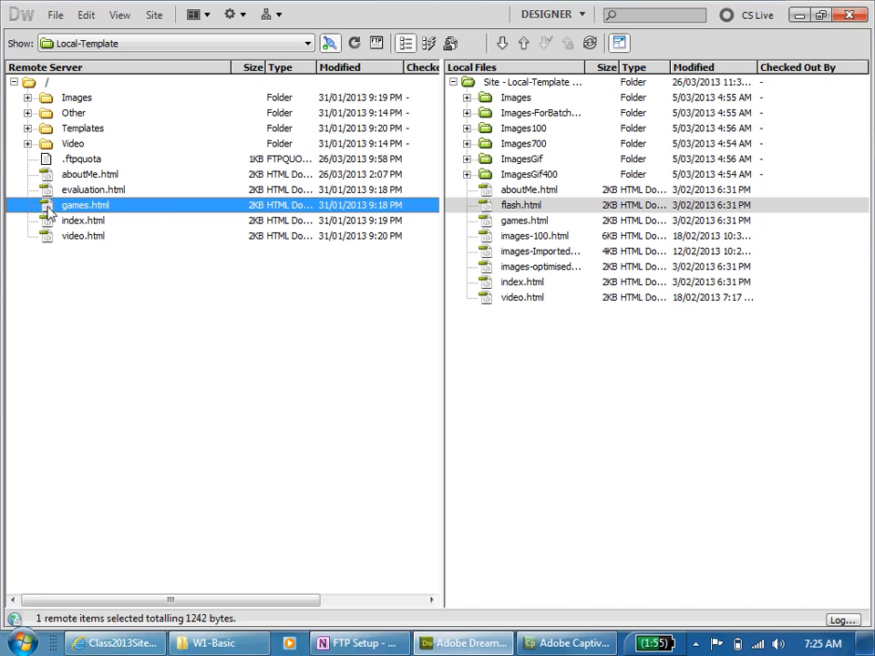
{"action": "left_click", "coordinate": [503, 45]}
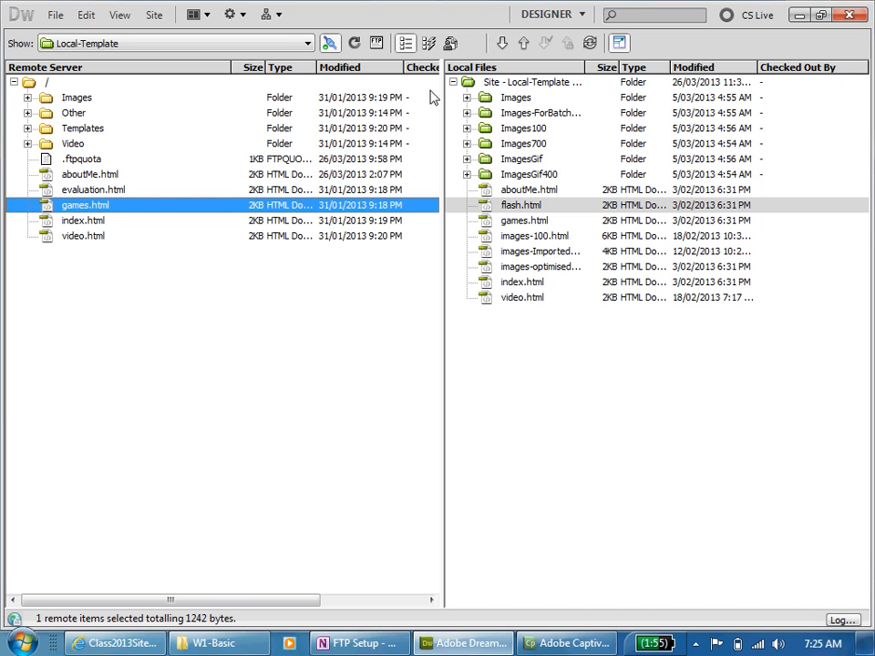
{"action": "left_click", "coordinate": [619, 43]}
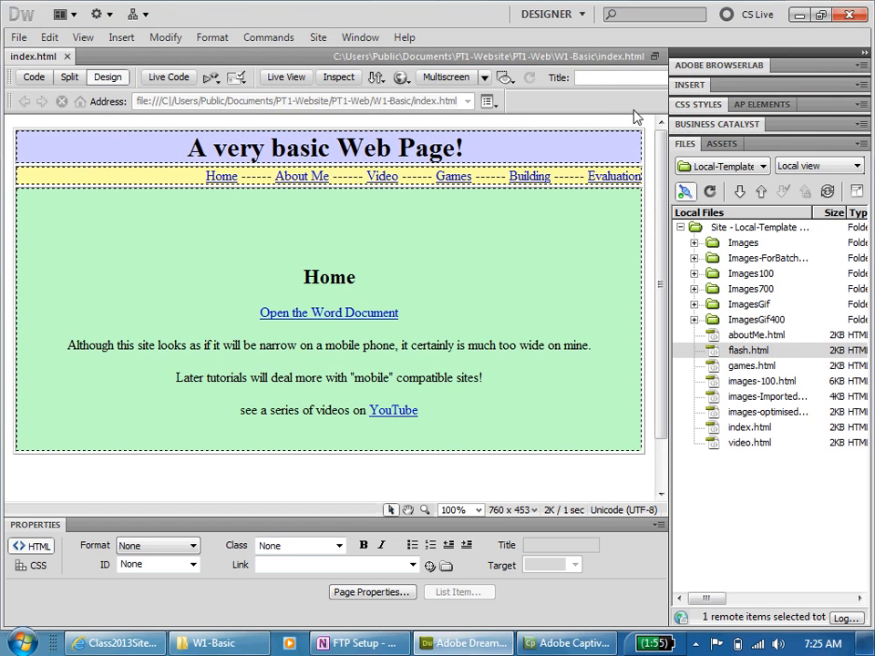
- Start a new site definition and name the site PT1-Basic
{"action": "left_click", "coordinate": [318, 37]}
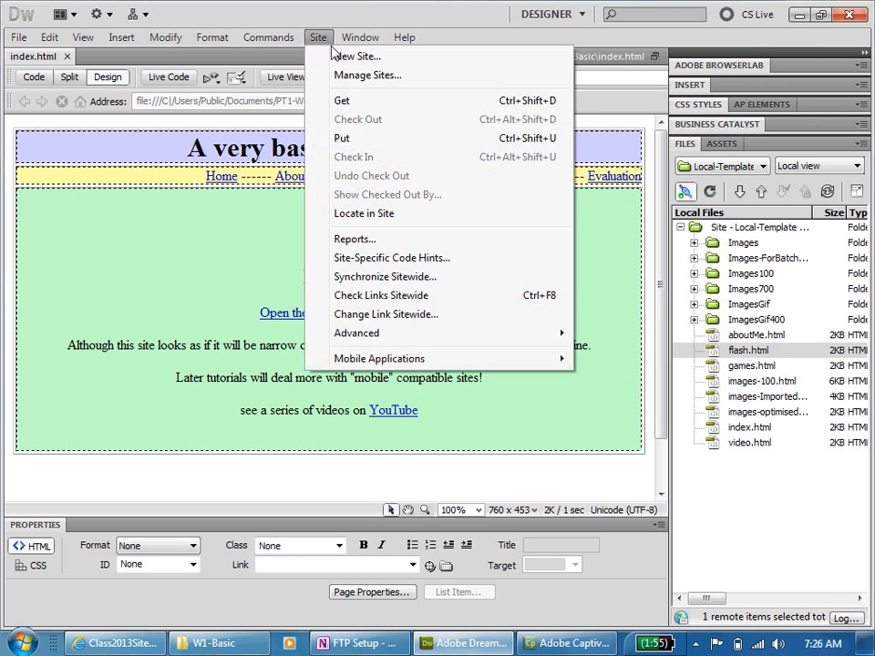
{"action": "left_click", "coordinate": [362, 57]}
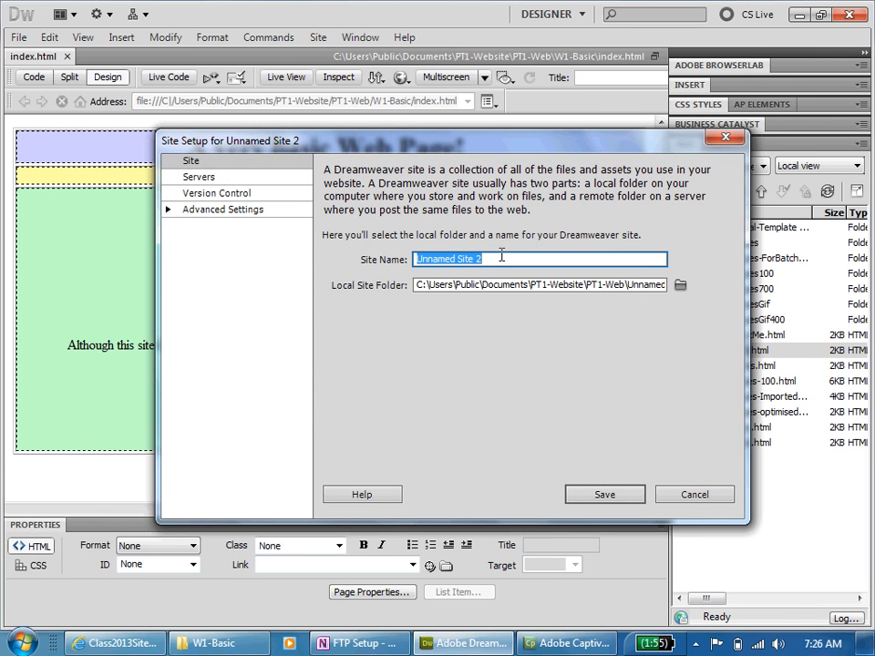
{"action": "type", "text": "PT"}
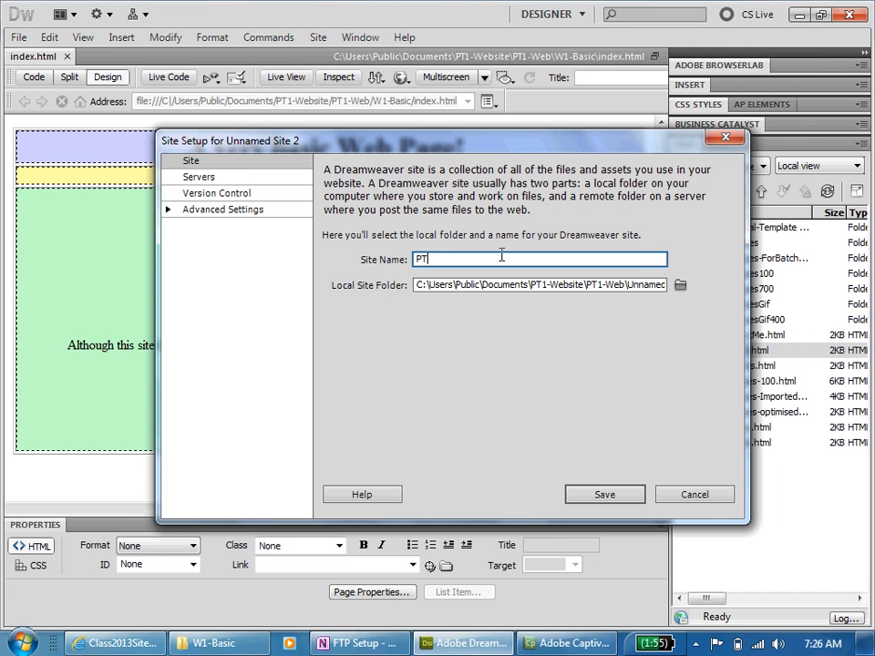
- Set the local site folder to W1-Basic inside PT1-Web and save the site despite its nested root folder
{"action": "left_click", "coordinate": [682, 287]}
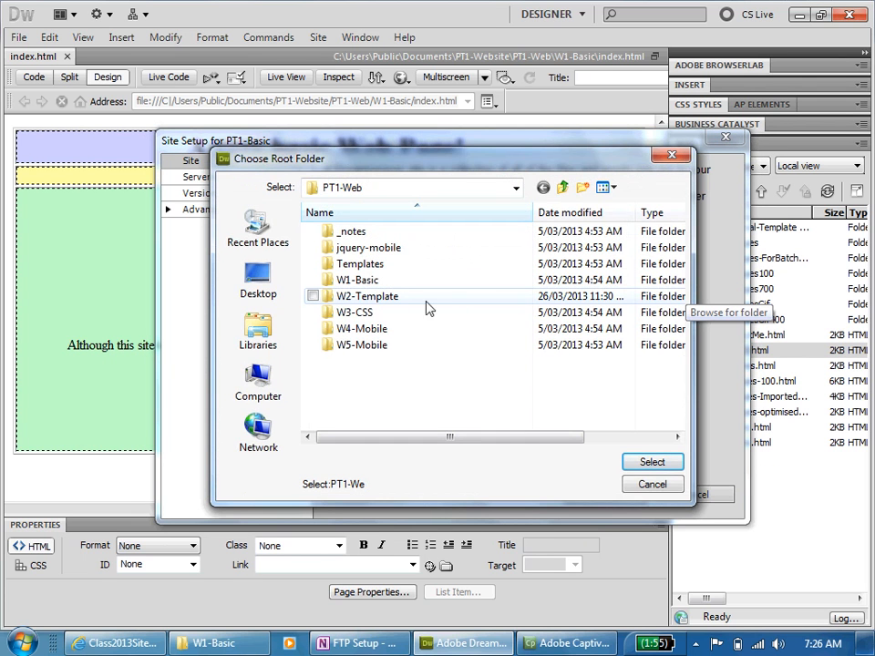
{"action": "left_click", "coordinate": [332, 285]}
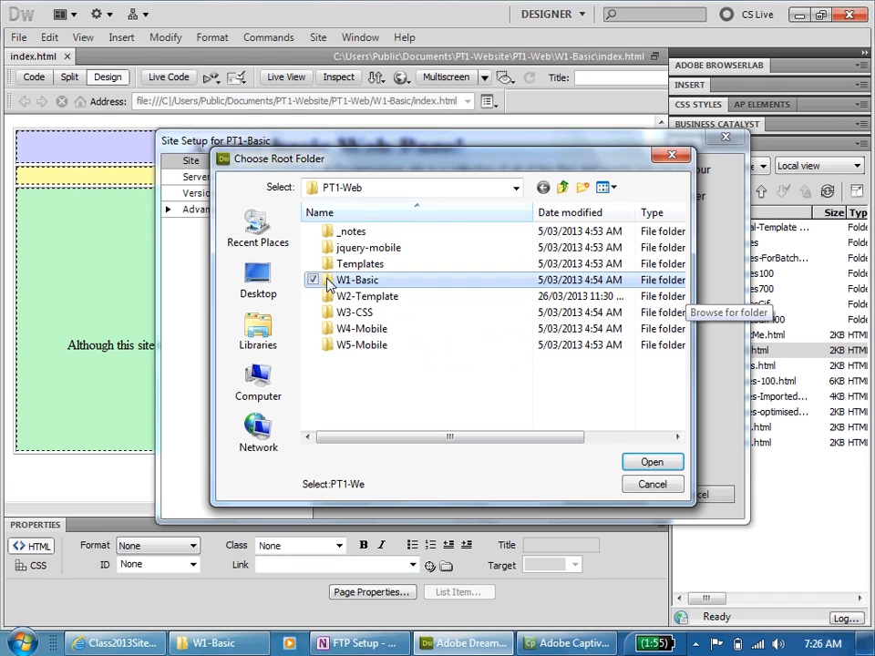
{"action": "left_click", "coordinate": [653, 463]}
{"action": "left_click", "coordinate": [653, 463]}
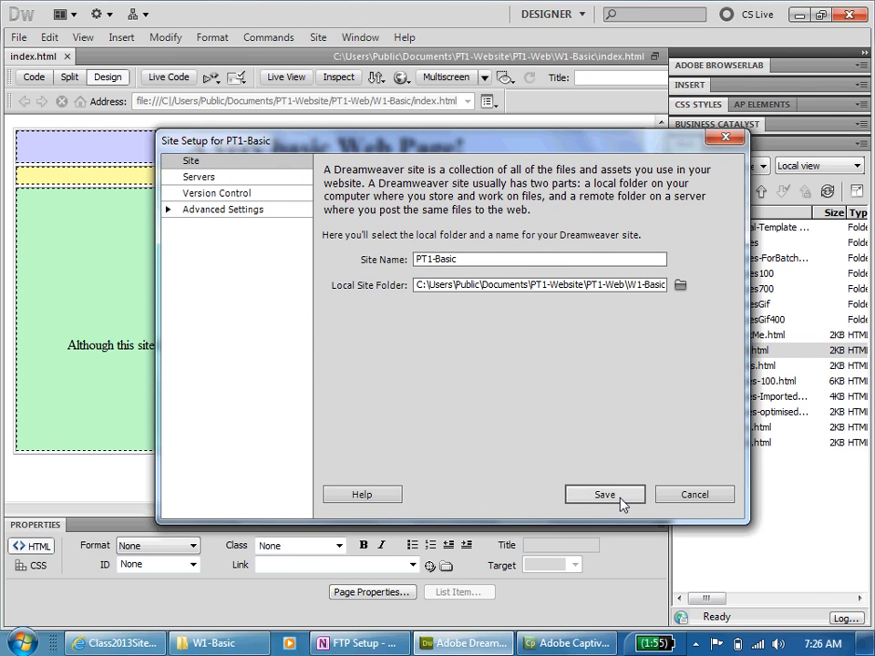
{"action": "left_click", "coordinate": [622, 499]}
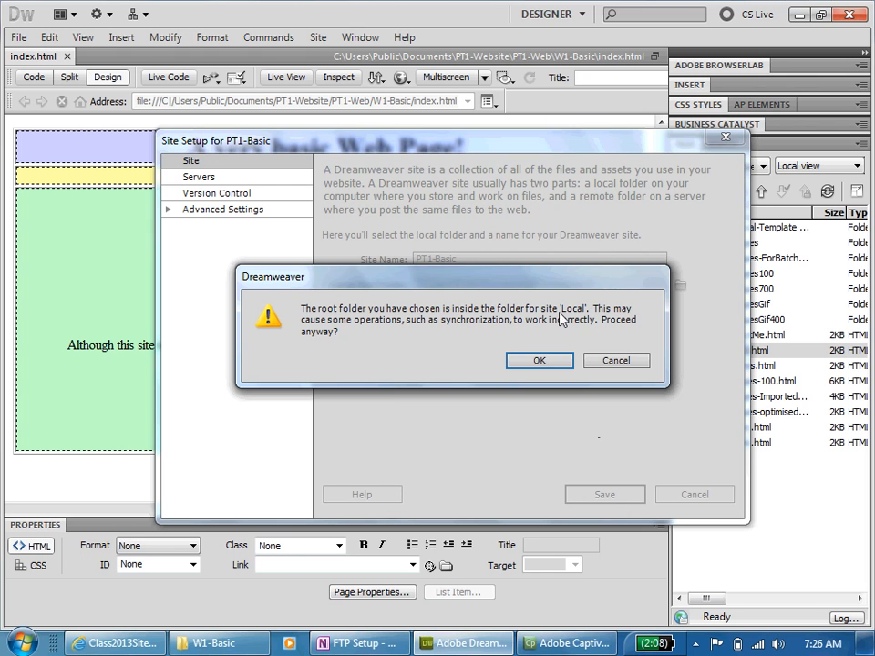
{"action": "left_click", "coordinate": [531, 365]}
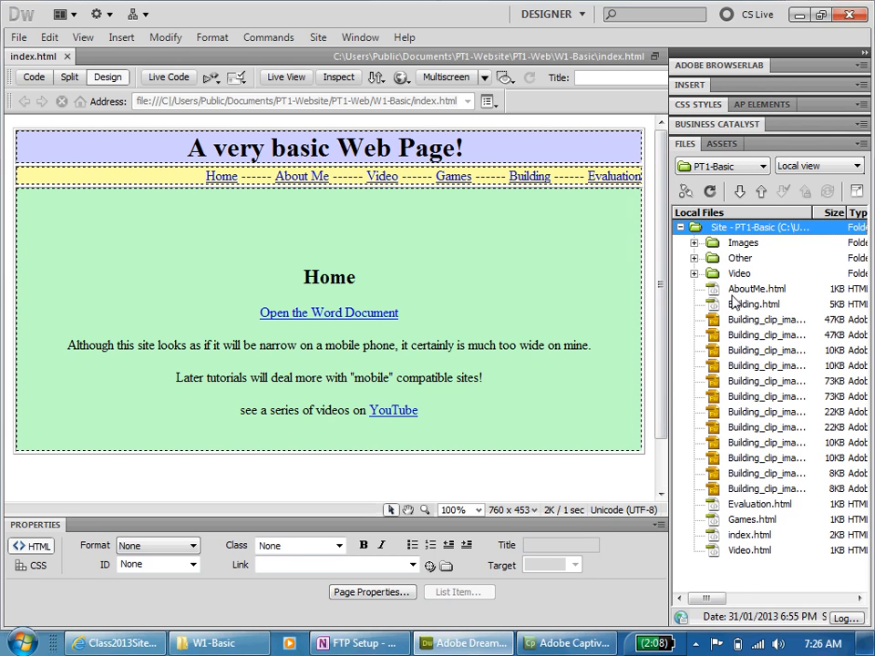
- Open Games.html from the PT1-Basic site and compare it with the index.html page
{"action": "double_click", "coordinate": [719, 521]}
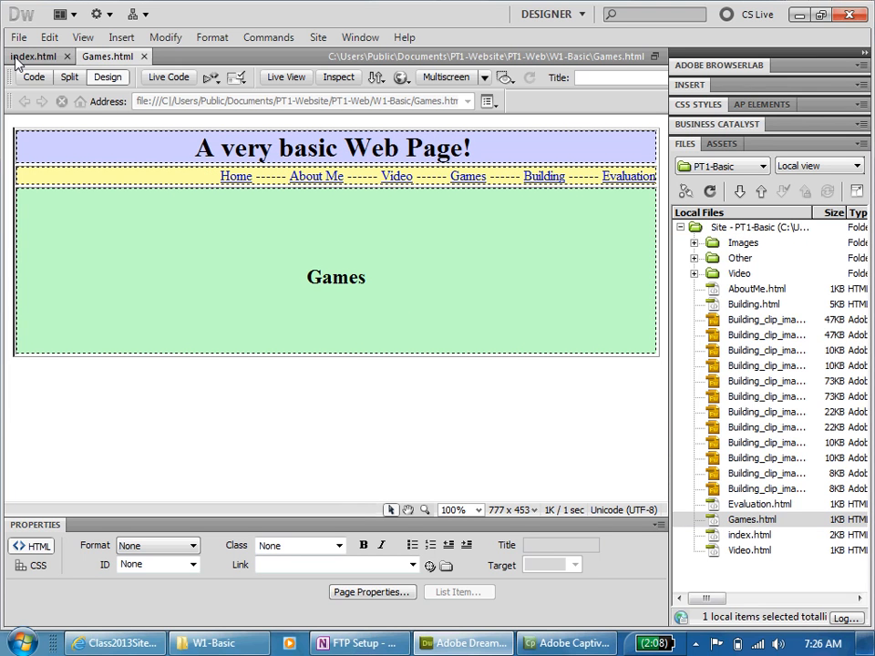
{"action": "left_click", "coordinate": [57, 60]}
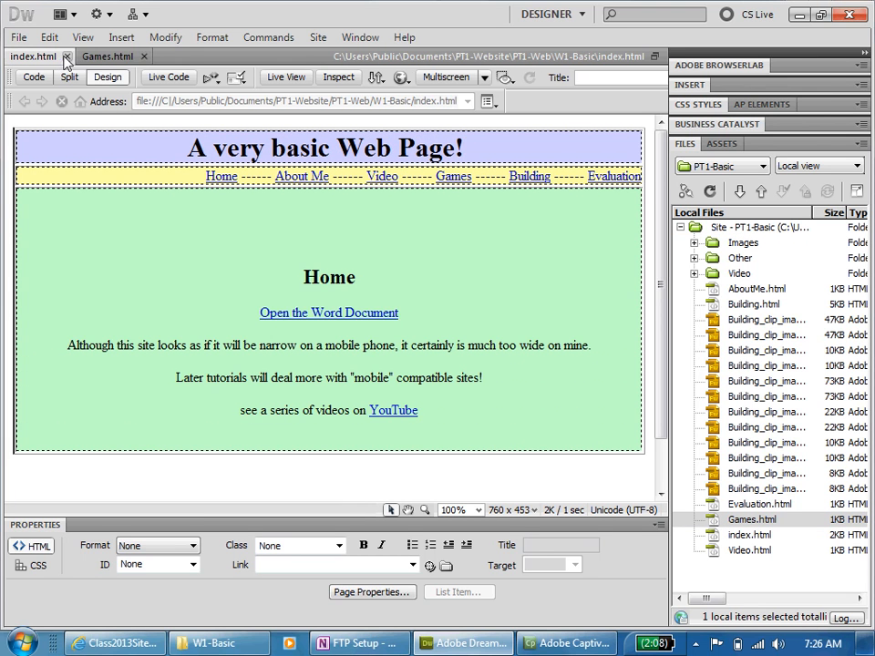
{"action": "left_click", "coordinate": [89, 54]}
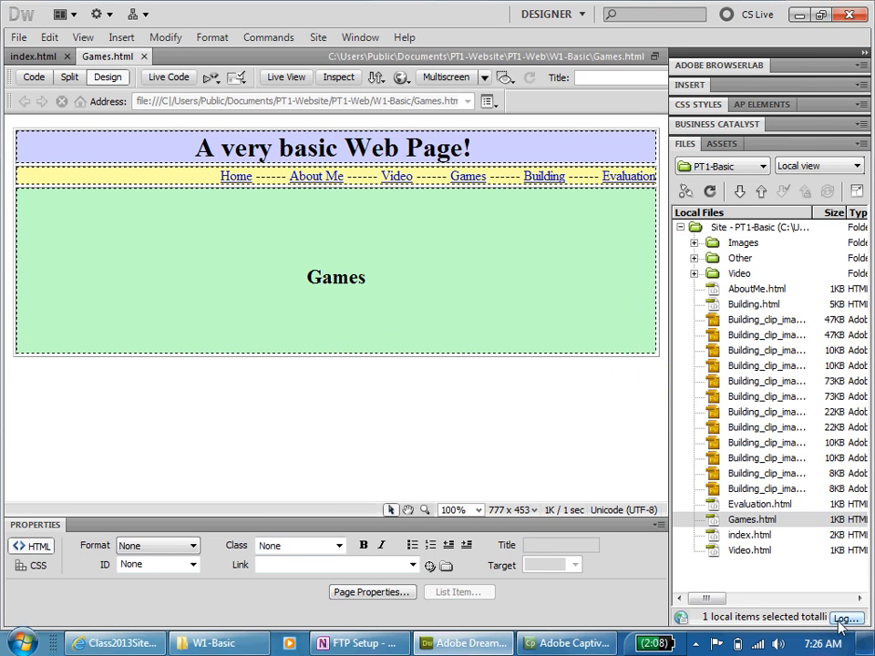
- Switch to the browser and browse Class2013Sites through MM, PT1-Website and PT1-Web into the W1-Basic folder
{"action": "left_click", "coordinate": [118, 643]}
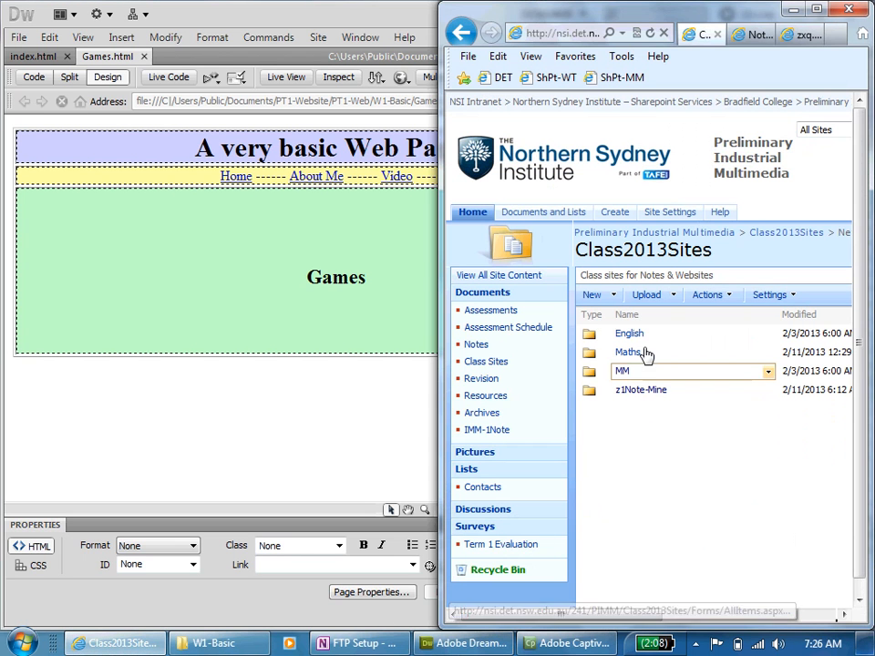
{"action": "left_click", "coordinate": [623, 371]}
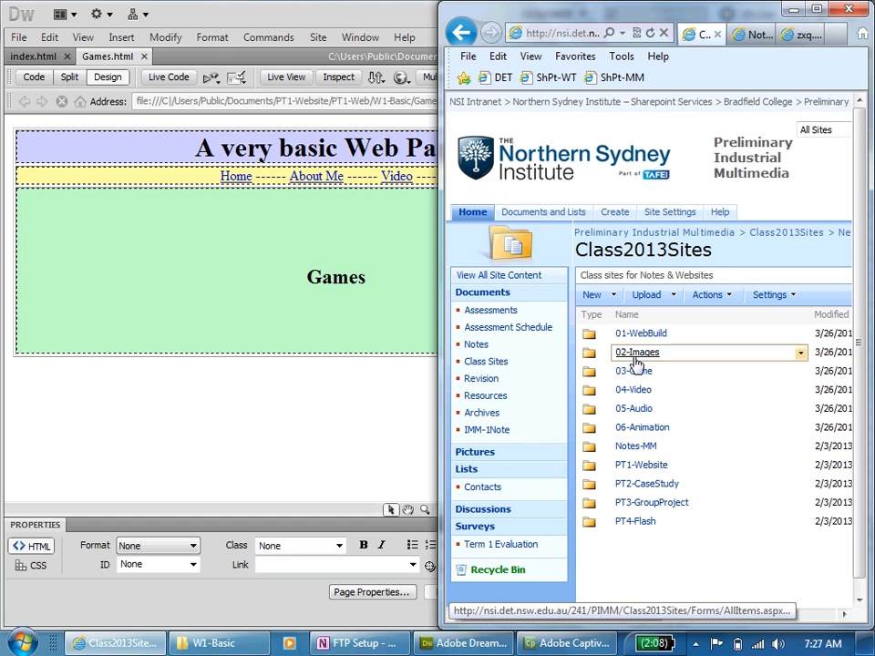
{"action": "left_click", "coordinate": [641, 466]}
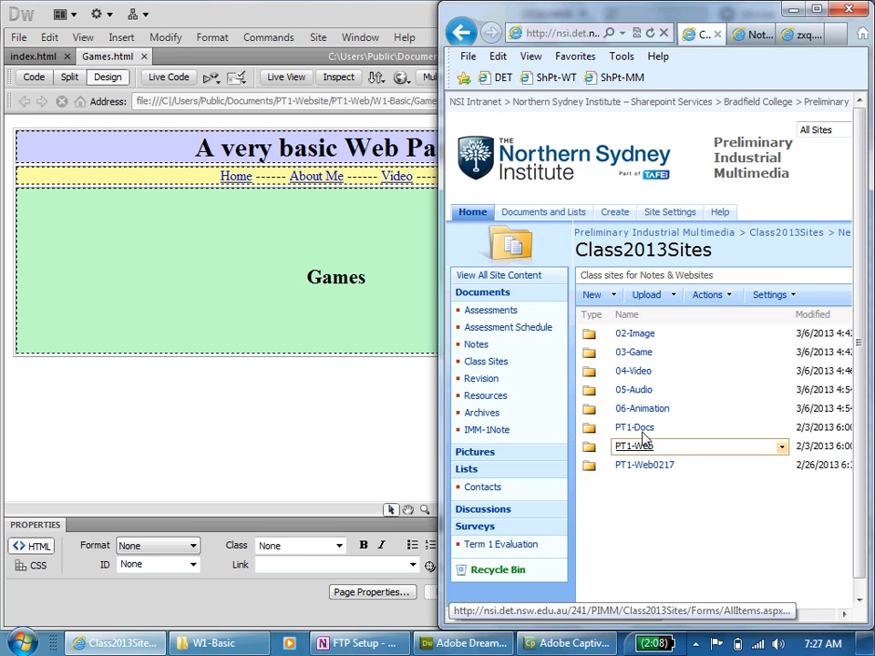
{"action": "left_click", "coordinate": [635, 448]}
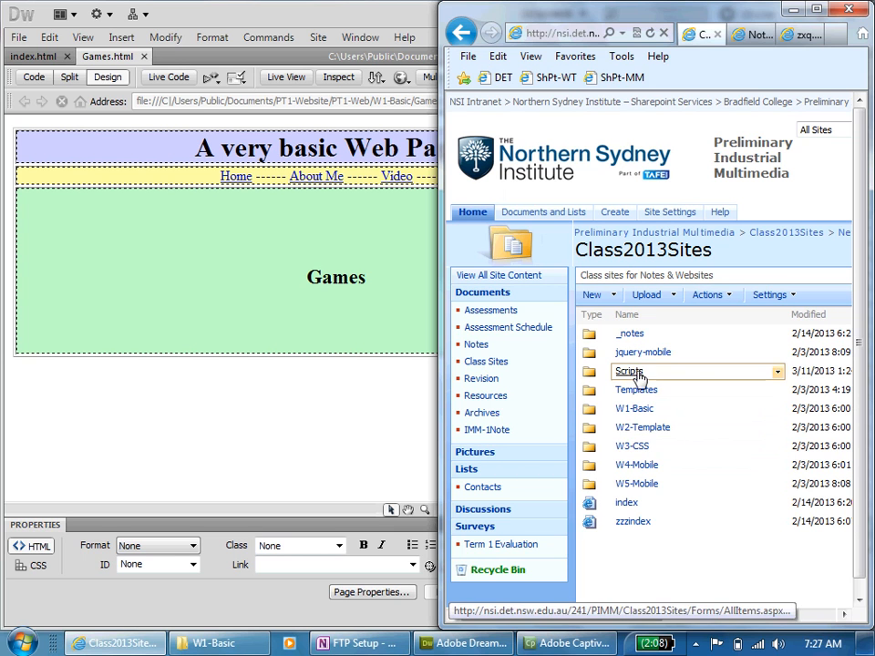
{"action": "left_click", "coordinate": [638, 412]}
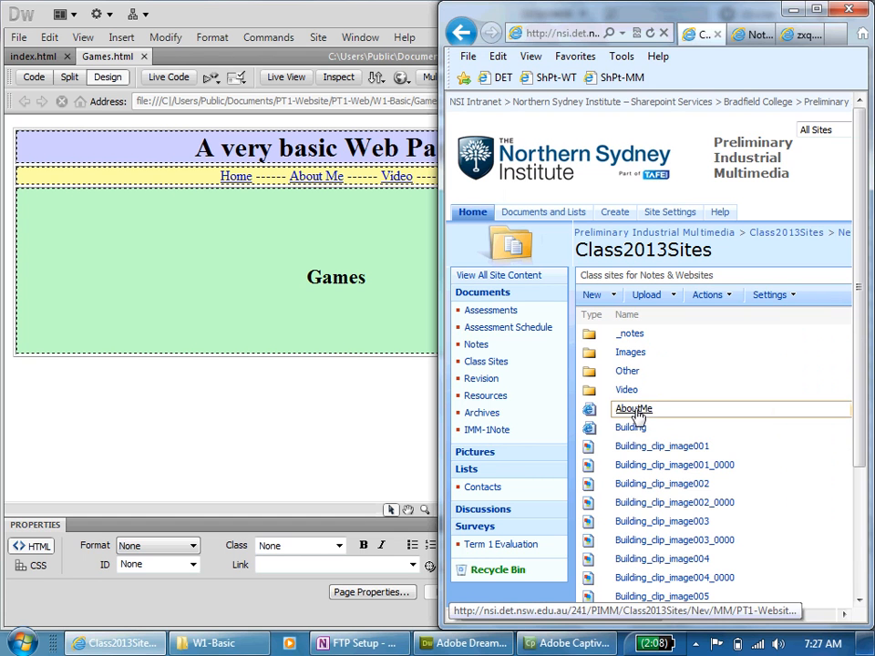
- Switch to Windows Explorer and expand the local W1-Basic folder to view its subfolders
{"action": "left_click", "coordinate": [218, 643]}
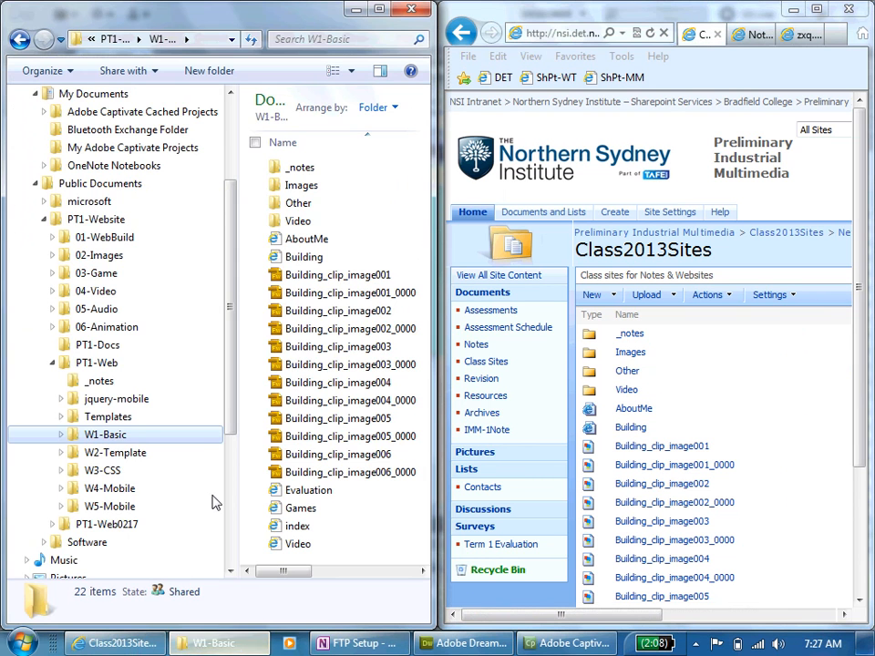
{"action": "left_click", "coordinate": [62, 435]}
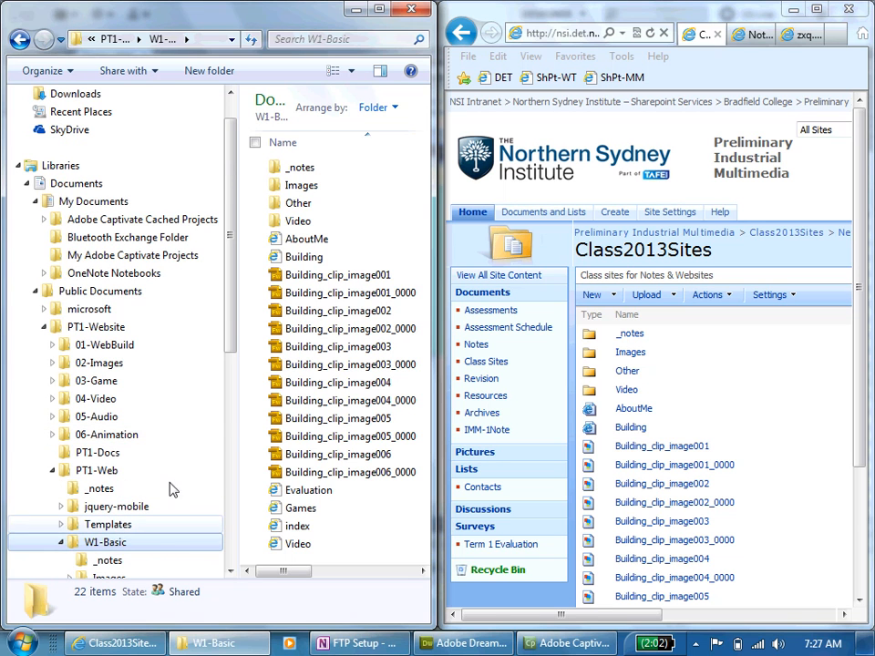
{"action": "left_click_drag", "start_coordinate": [230, 317], "coordinate": [231, 391]}
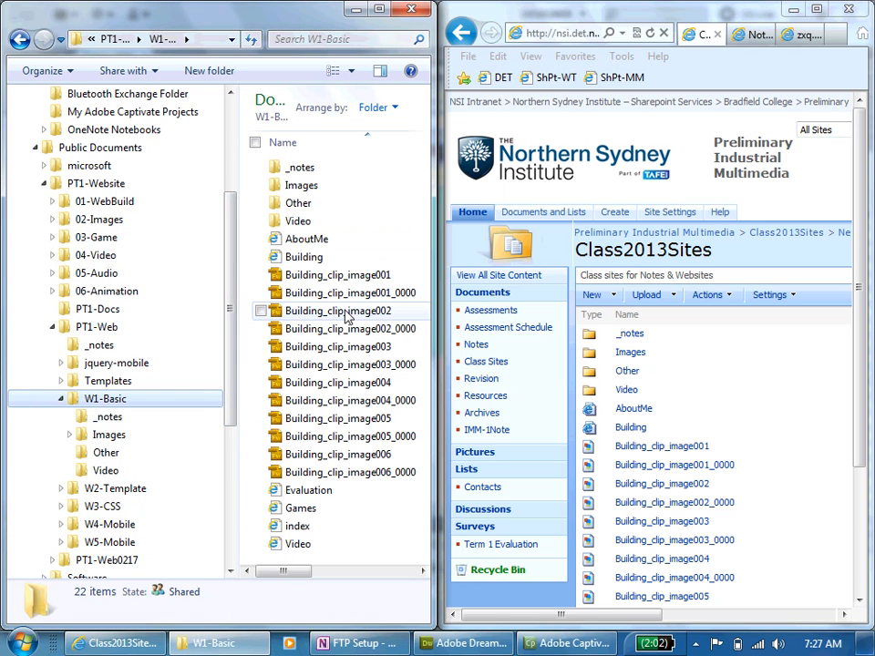
{"action": "left_click", "coordinate": [448, 643]}
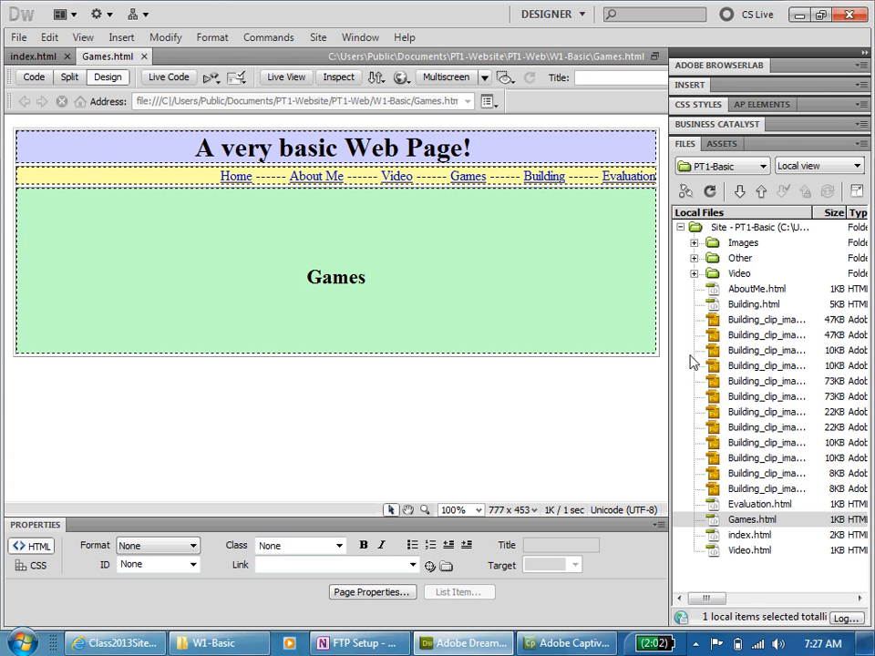
{"action": "left_click", "coordinate": [683, 191]}
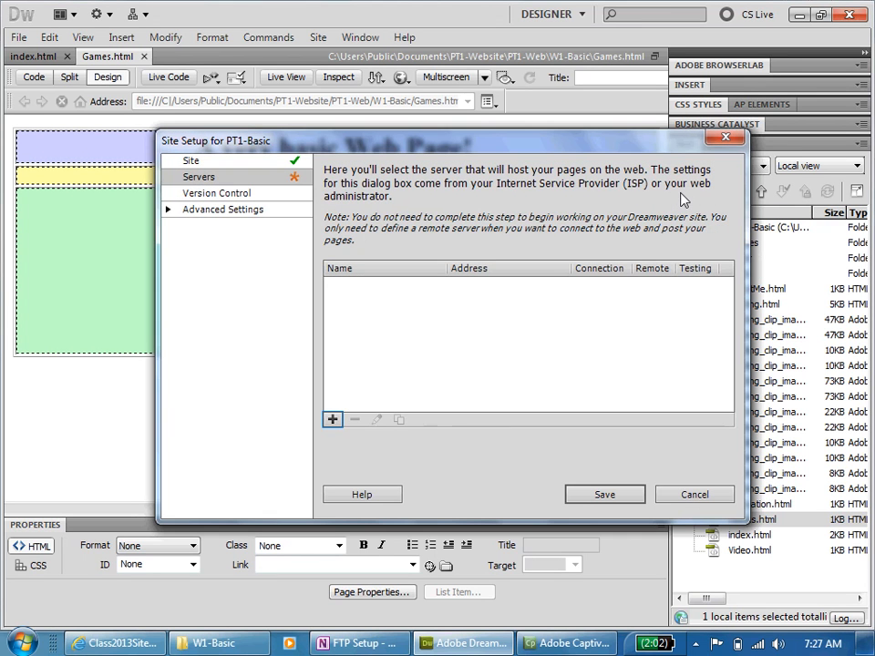
{"action": "left_click", "coordinate": [333, 420]}
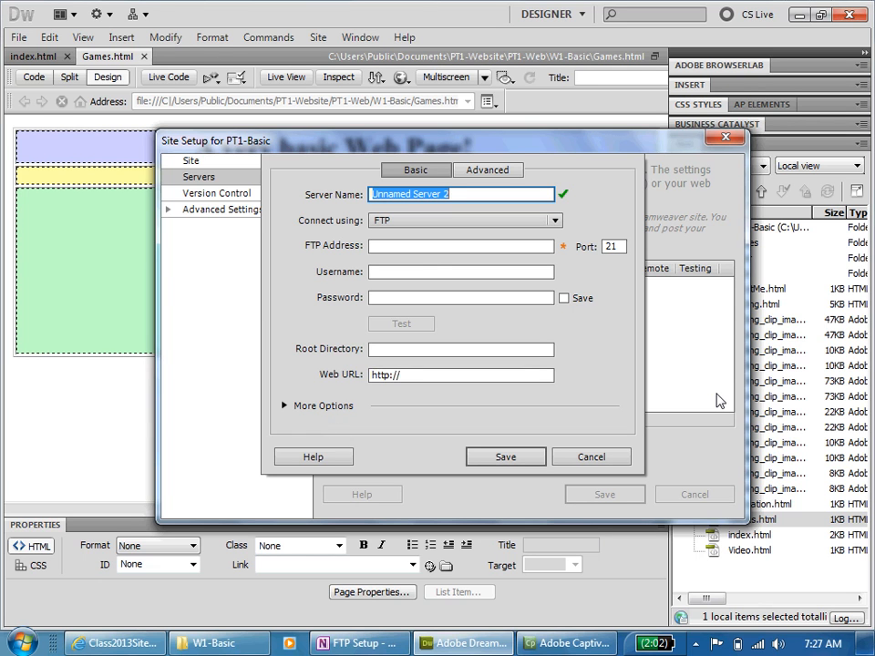
{"action": "type", "text": "PT1-W"}
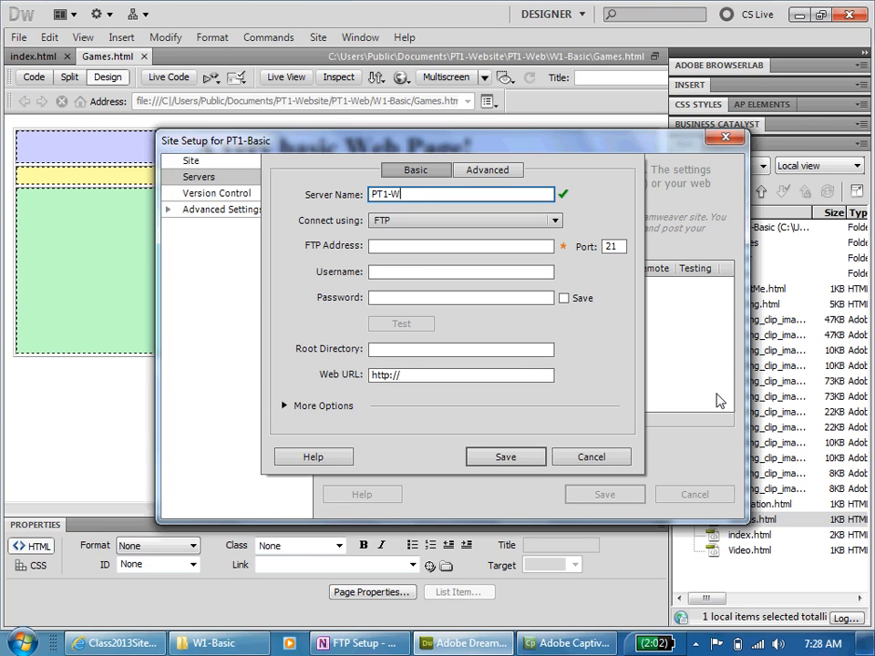
{"action": "type", "text": "-Basic"}
{"action": "key", "text": "Tab"}
{"action": "key", "text": "Tab"}
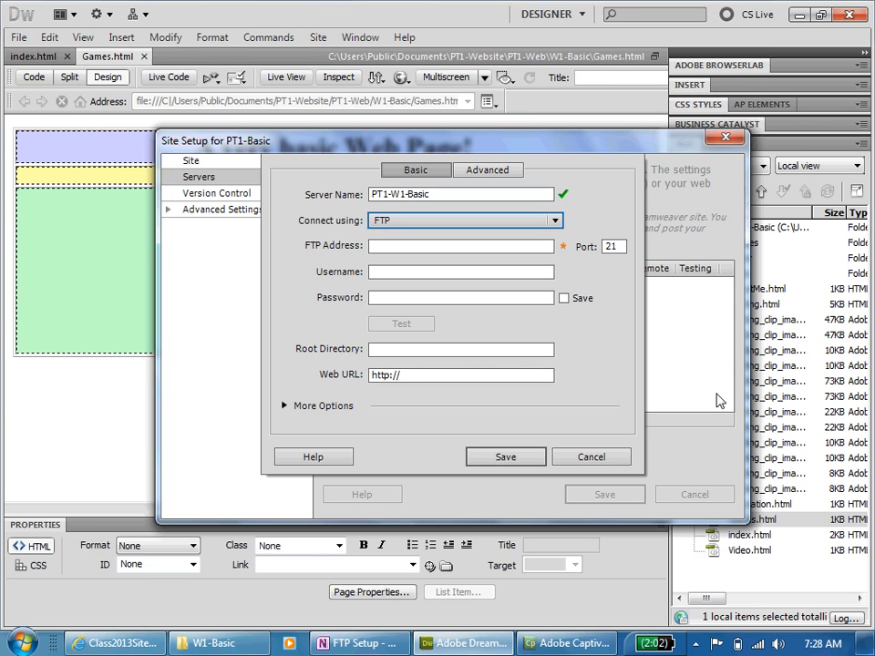
{"action": "type", "text": "http://pt1w1-basic.zxq.net/"}
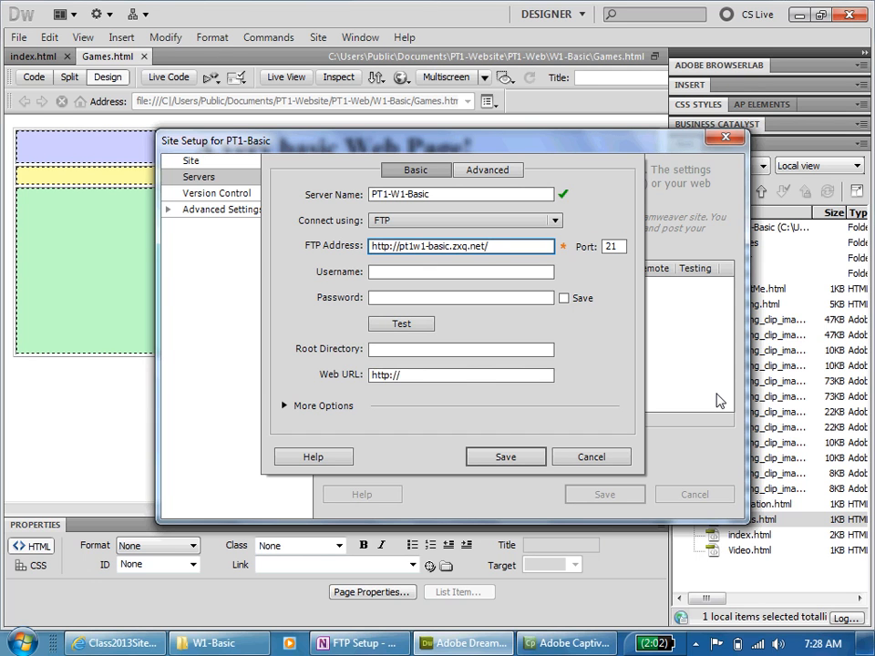
{"action": "key", "text": "Tab"}
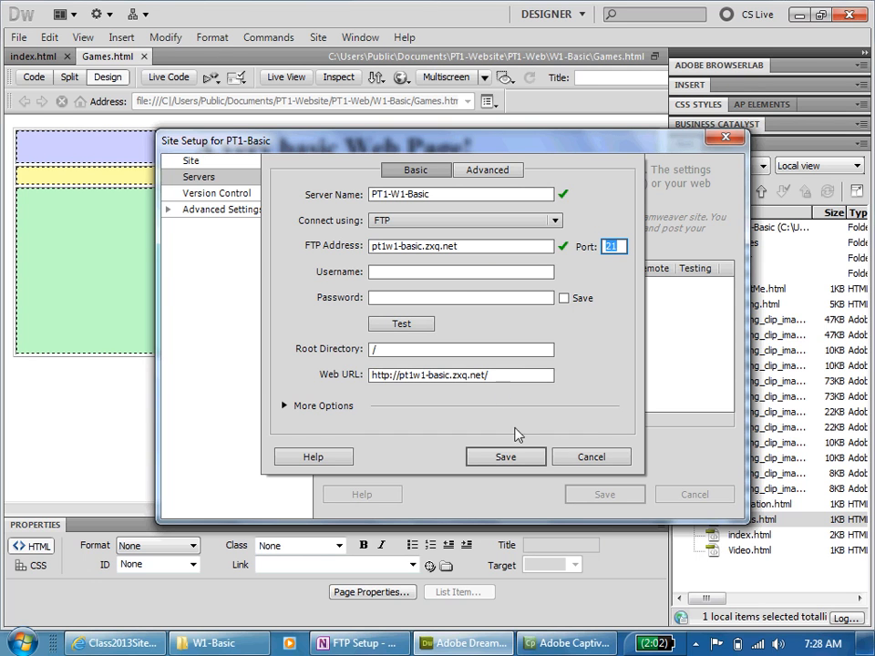
- Enter the FTP username and password for the server with the password saved, and test the connection
{"action": "left_click", "coordinate": [444, 272]}
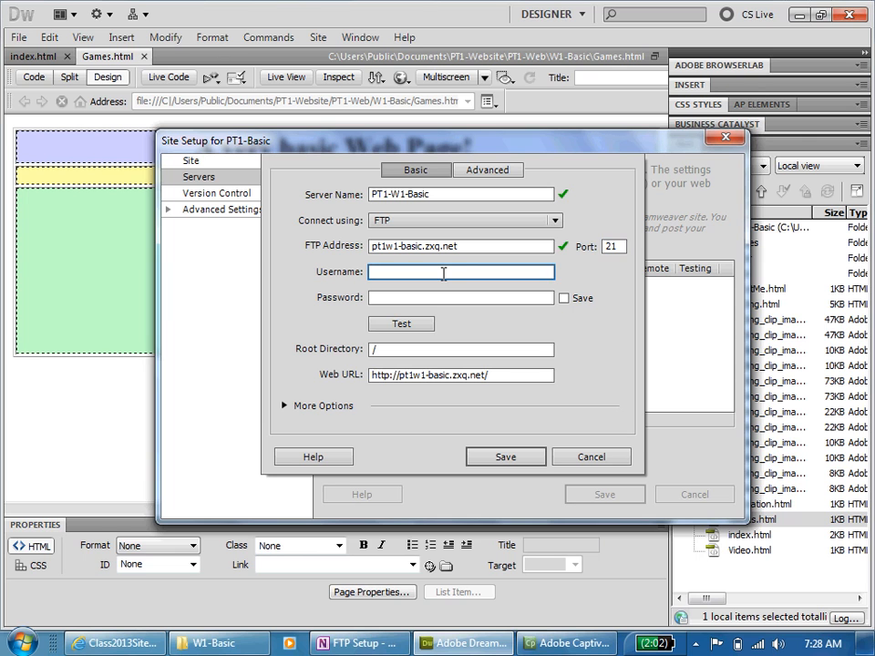
{"action": "type", "text": "http://pt1w1-basic.zxq.net/"}
{"action": "key", "text": "Tab"}
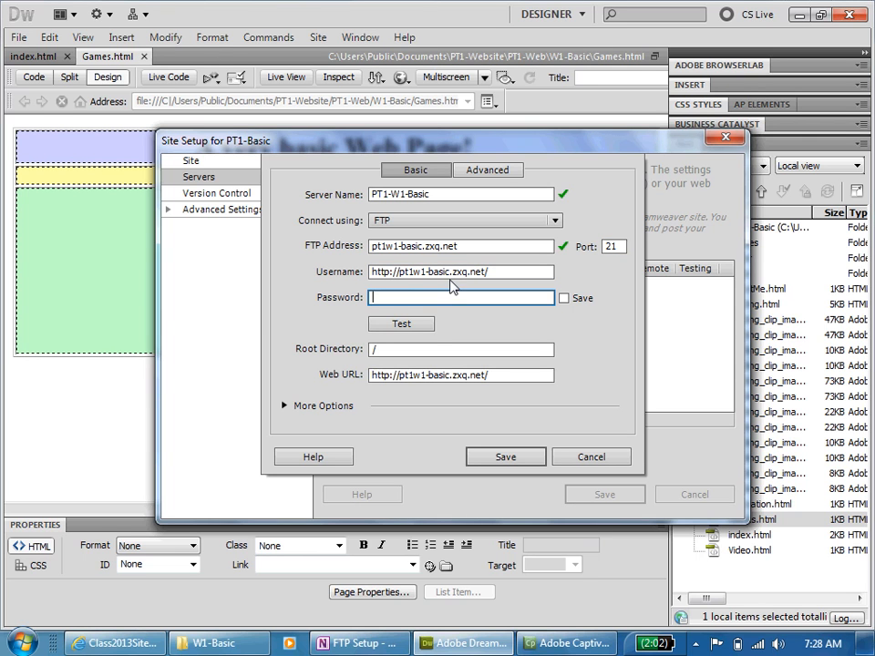
{"action": "left_click", "coordinate": [398, 274]}
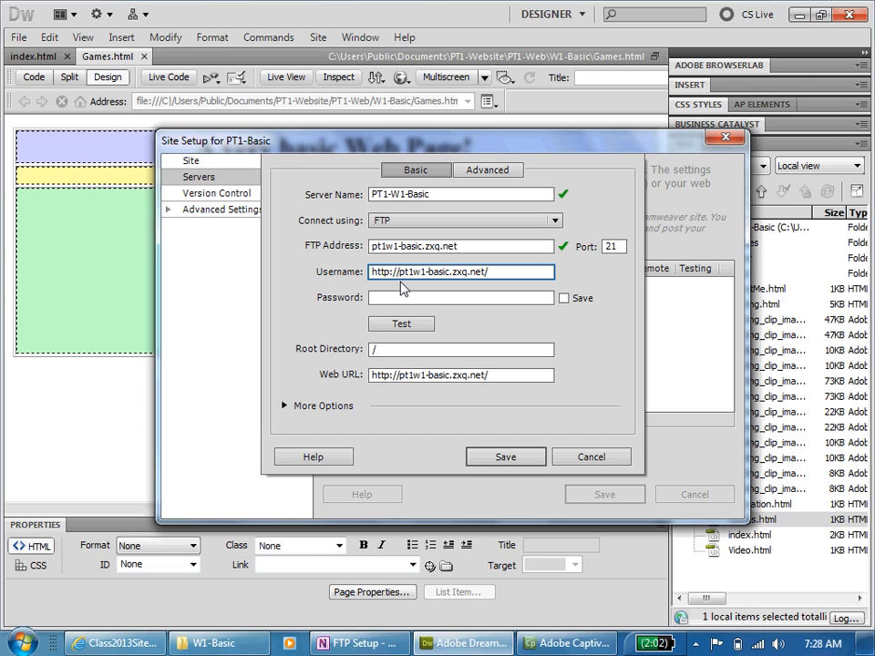
{"action": "key", "text": "BackSpace"}
{"action": "key", "text": "BackSpace"}
{"action": "key", "text": "BackSpace"}
{"action": "key", "text": "BackSpace"}
{"action": "key", "text": "BackSpace"}
{"action": "key", "text": "BackSpace"}
{"action": "key", "text": "BackSpace"}
{"action": "left_click", "coordinate": [423, 294]}
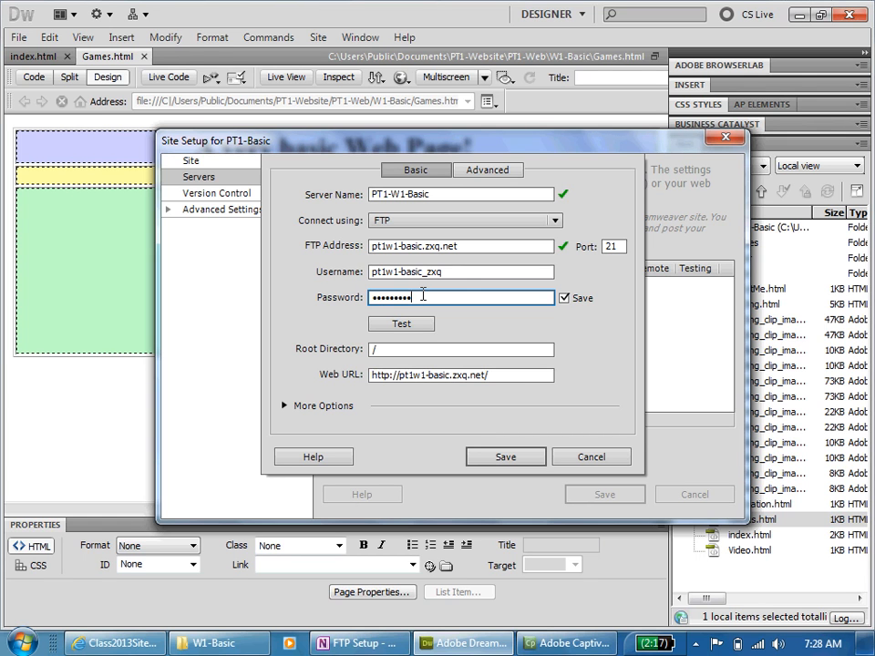
{"action": "left_click", "coordinate": [418, 325]}
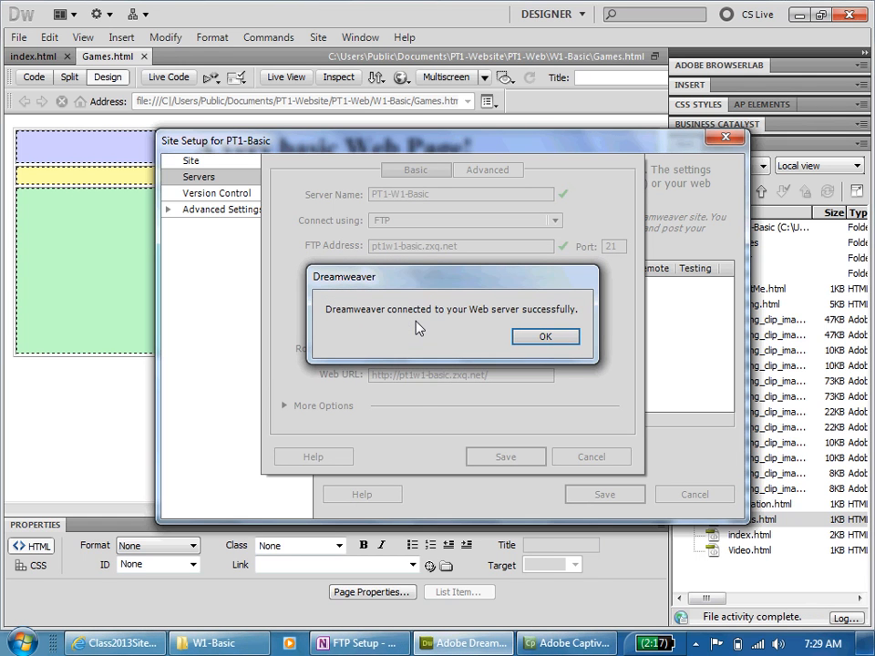
{"action": "left_click", "coordinate": [565, 338]}
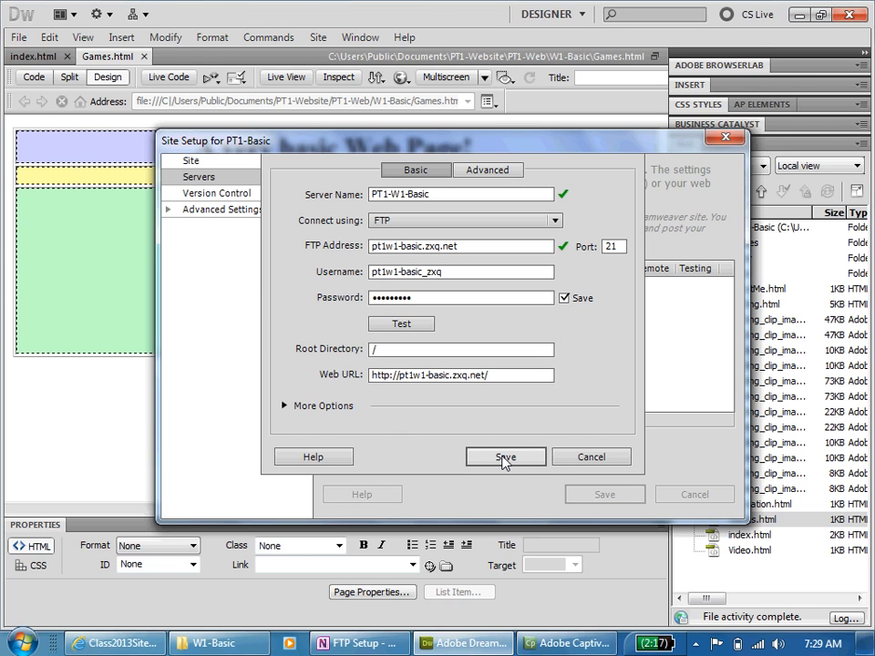
- Copy a screen clipping of the server settings dialog to the clipboard and paste it into the FTP Setup page in OneNote
{"action": "key", "text": "super+s"}
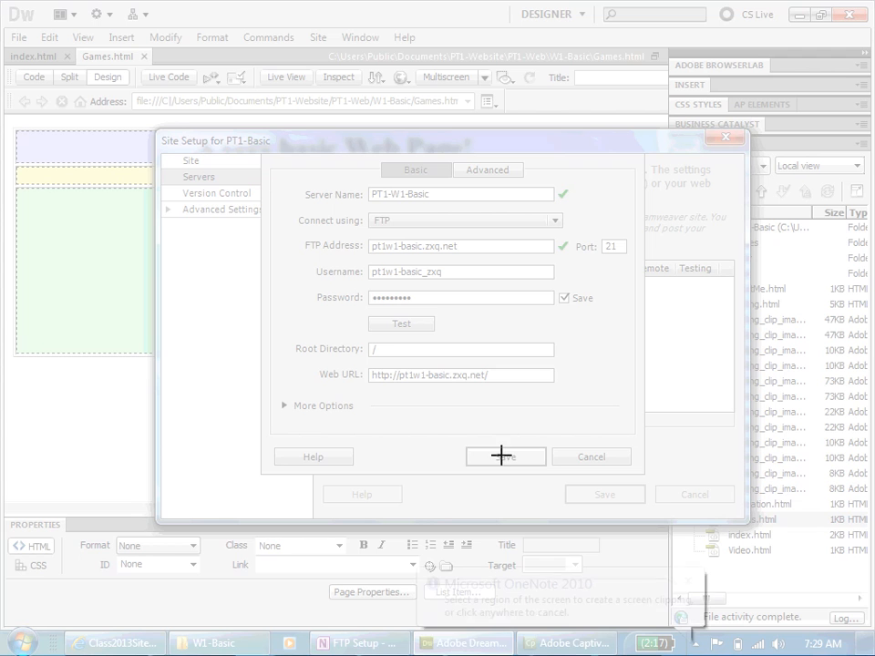
{"action": "left_click_drag", "start_coordinate": [152, 128], "coordinate": [752, 583]}
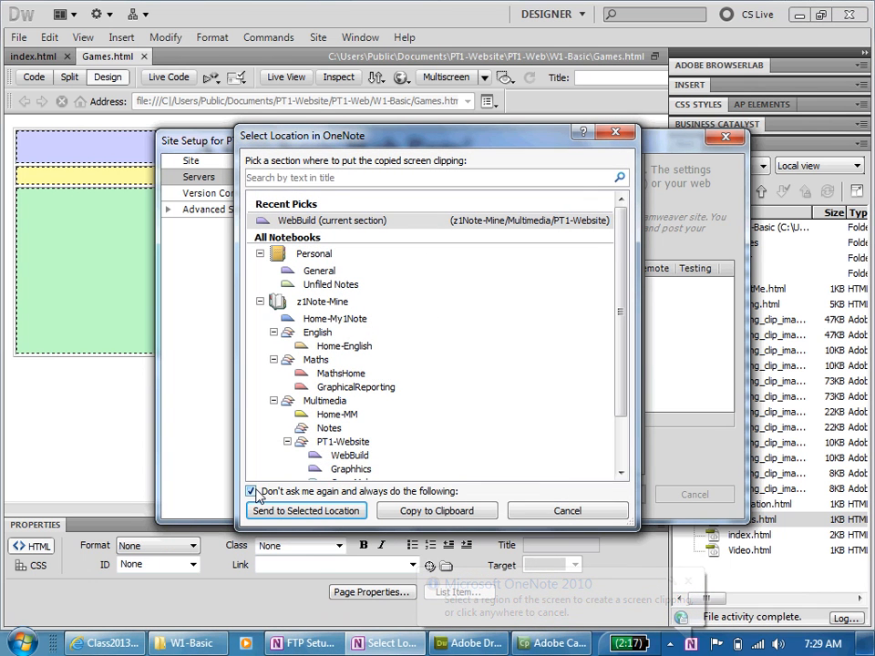
{"action": "left_click", "coordinate": [445, 513]}
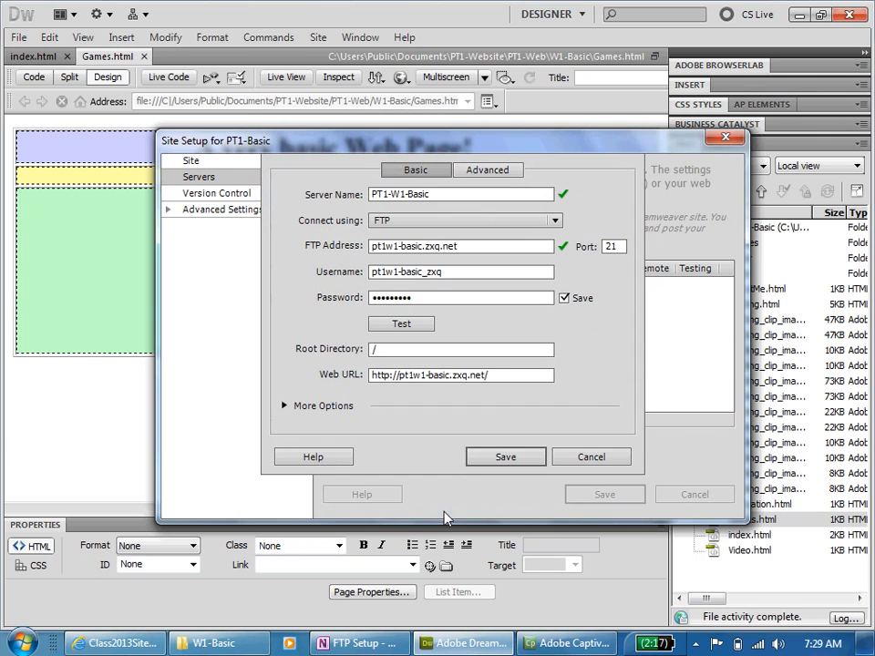
{"action": "left_click", "coordinate": [373, 643]}
{"action": "key", "text": "ctrl+v"}
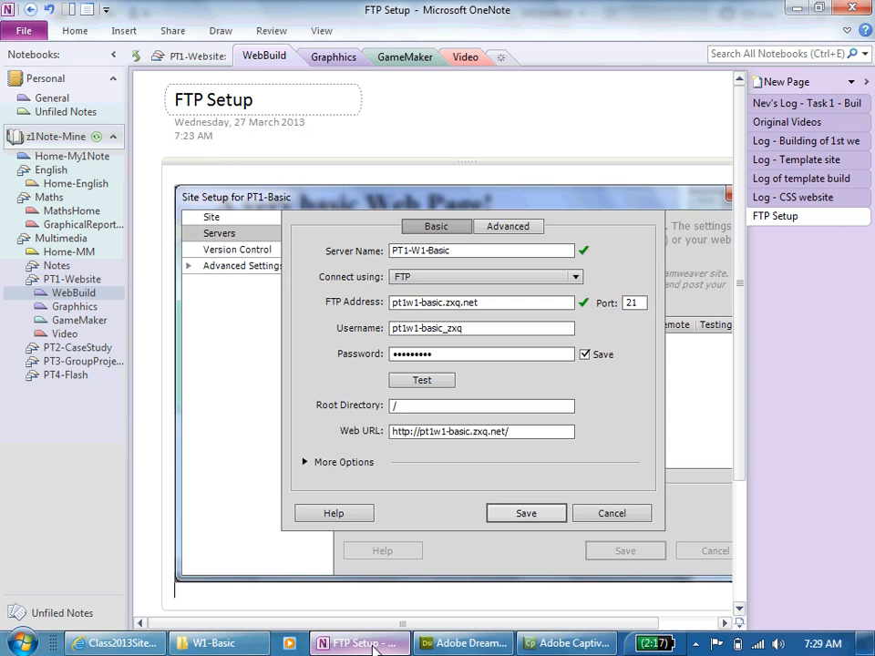
{"action": "key", "text": "Return"}
{"action": "key", "text": "Return"}
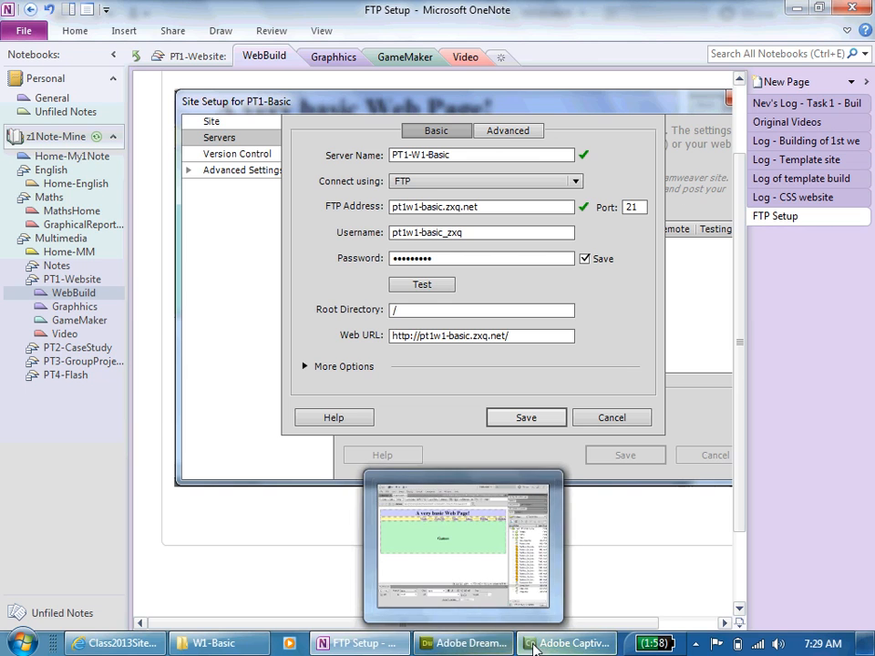
- Switch back to Dreamweaver and save the server and site settings, accepting the recreation of the site cache
{"action": "left_click", "coordinate": [492, 645]}
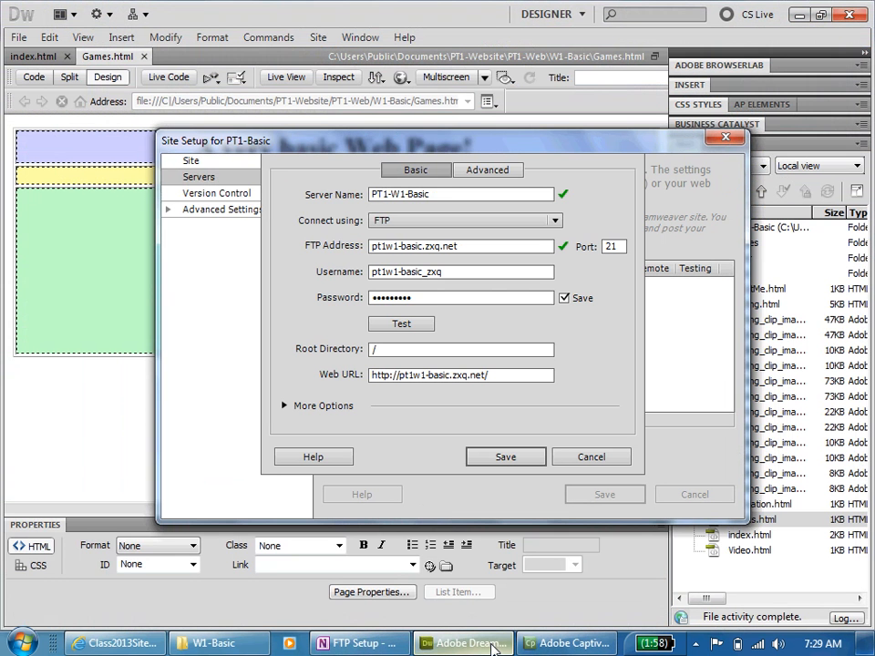
{"action": "left_click", "coordinate": [506, 456]}
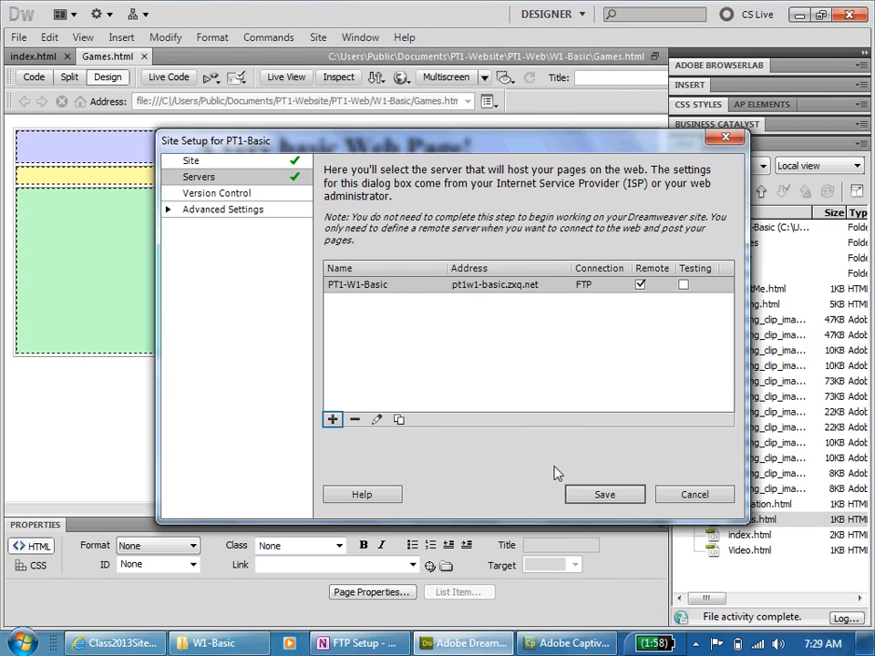
{"action": "left_click", "coordinate": [597, 500]}
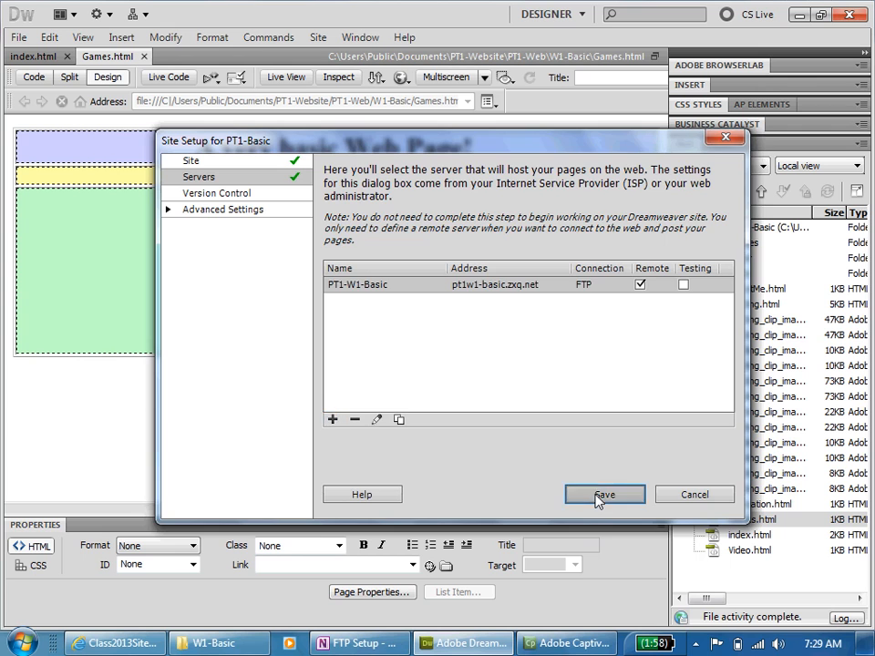
{"action": "left_click", "coordinate": [565, 365]}
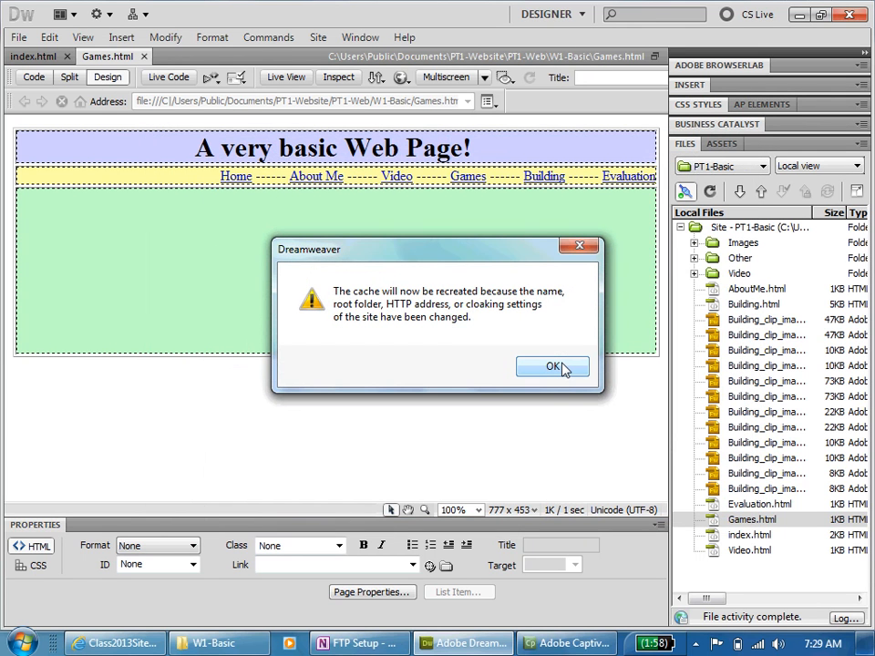
{"action": "left_click", "coordinate": [553, 367]}
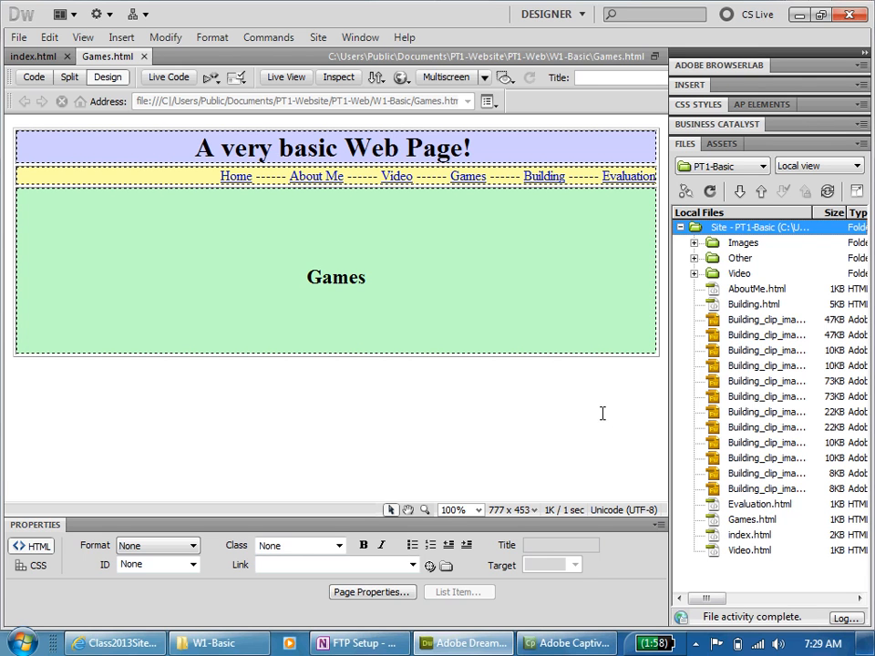
- Expand the site files to show remote and local files side by side, and connect to the remote server
{"action": "left_click", "coordinate": [855, 193]}
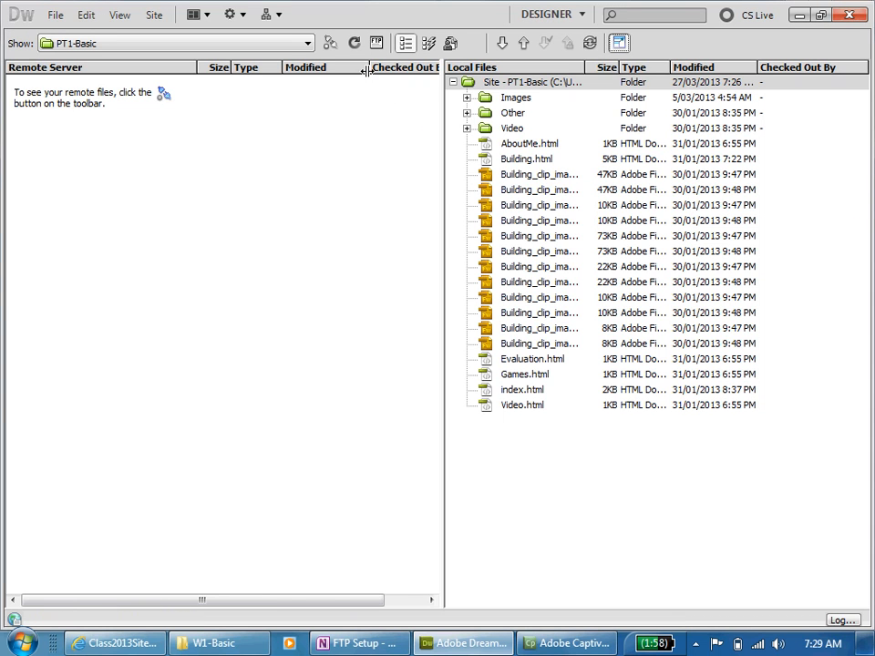
{"action": "left_click", "coordinate": [330, 46]}
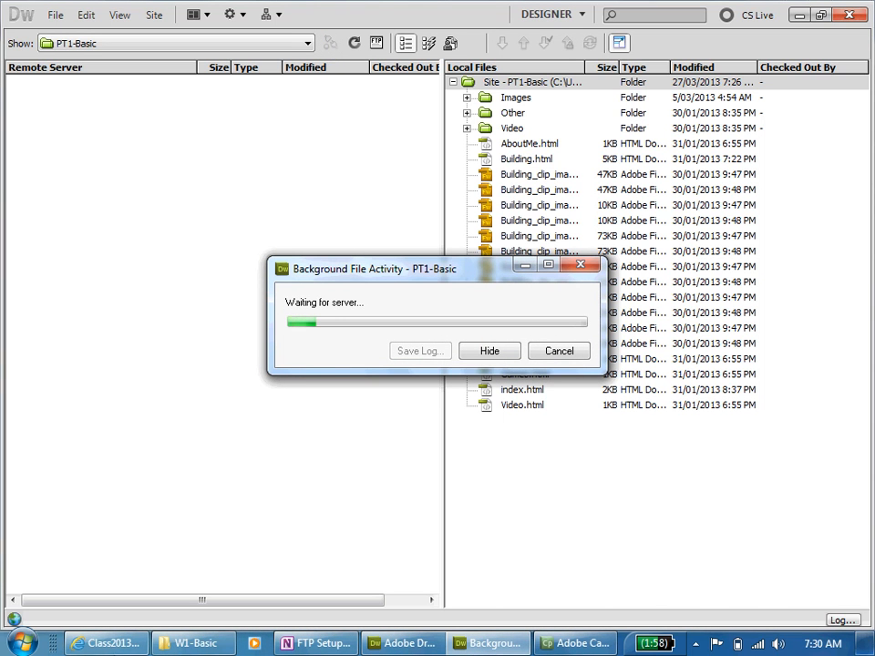
- Switch to the browser and view the About Me, Video, Games, Building and Evaluation pages of the live pt1w1-basic.zxq.net site
{"action": "left_click", "coordinate": [74, 640]}
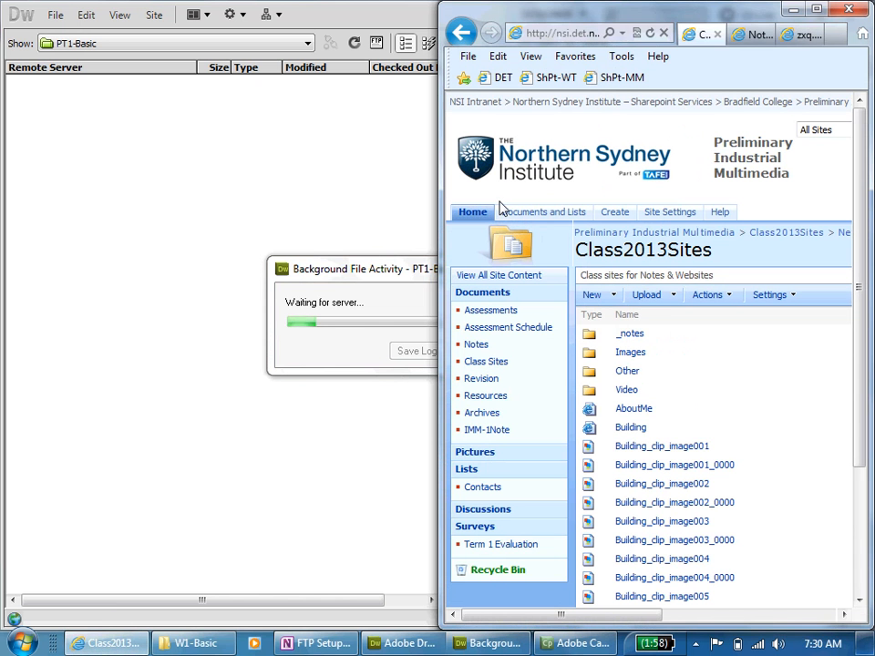
{"action": "left_click", "coordinate": [816, 9]}
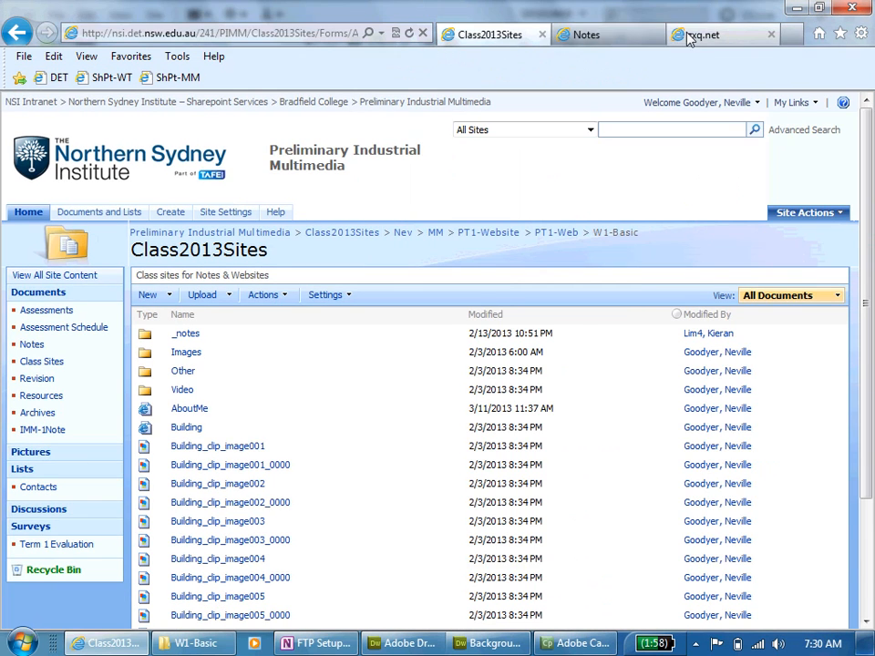
{"action": "left_click", "coordinate": [732, 37]}
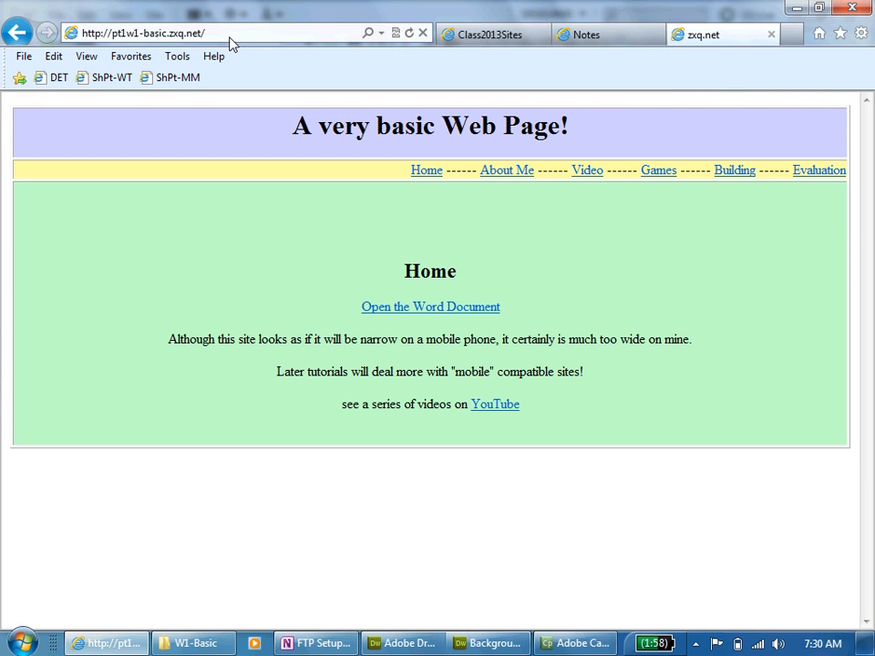
{"action": "left_click", "coordinate": [513, 179]}
{"action": "left_click", "coordinate": [582, 179]}
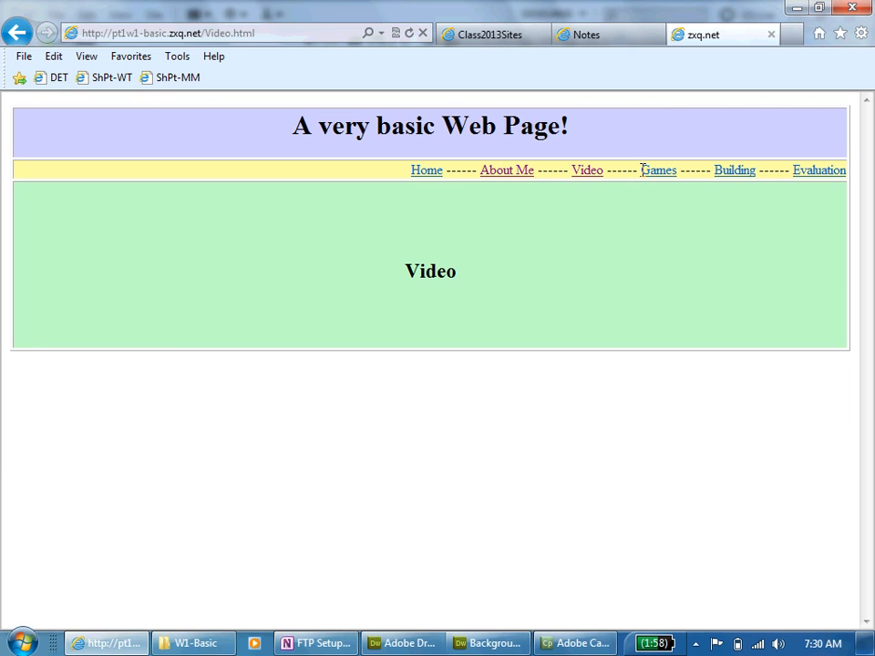
{"action": "left_click", "coordinate": [668, 177]}
{"action": "left_click", "coordinate": [737, 179]}
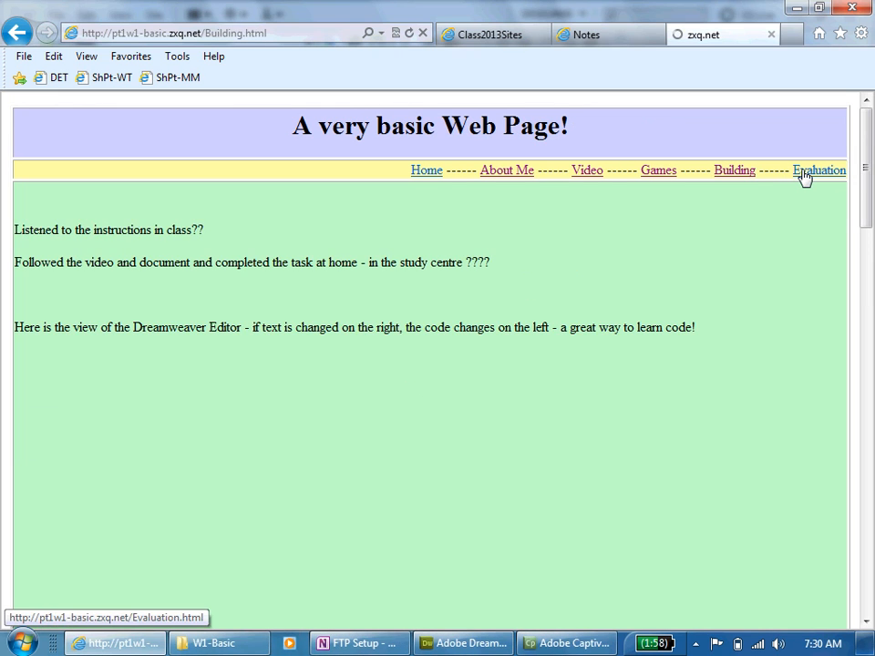
{"action": "left_click", "coordinate": [804, 176]}
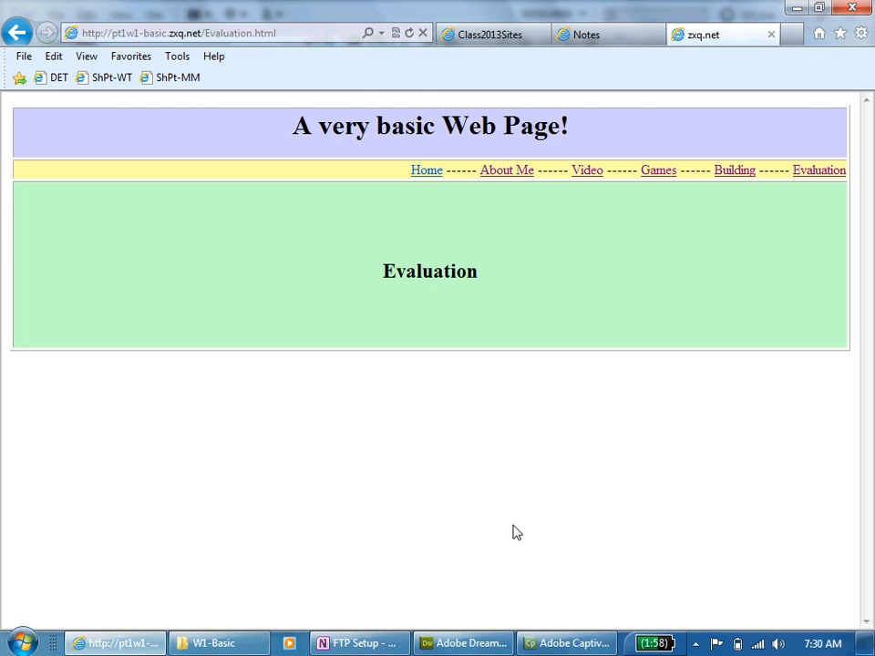
- Switch back to Dreamweaver, upload the local index.html without dependent files despite missing synchronization information, and refresh the file lists
{"action": "key", "text": "alt+Tab"}
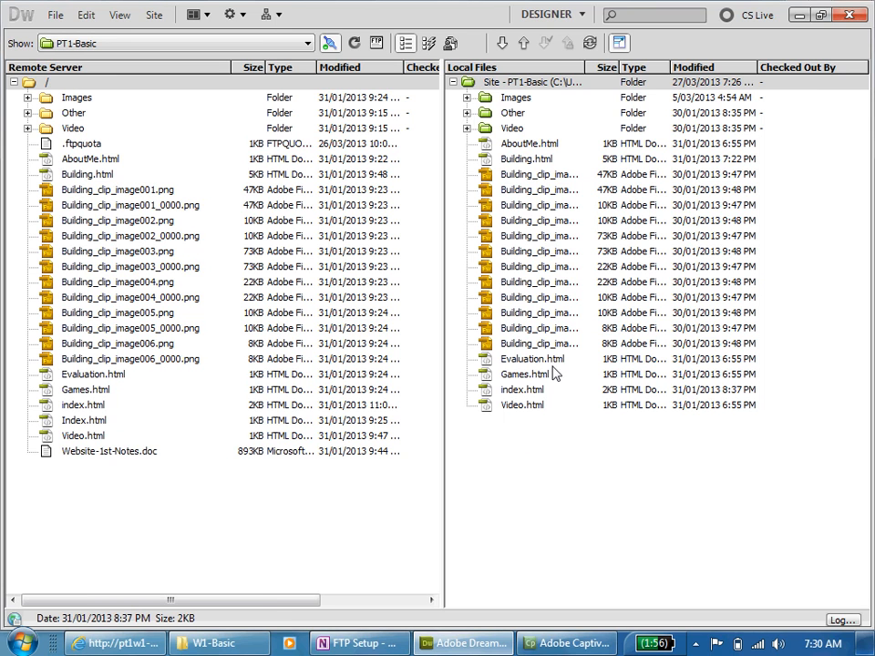
{"action": "left_click", "coordinate": [496, 390]}
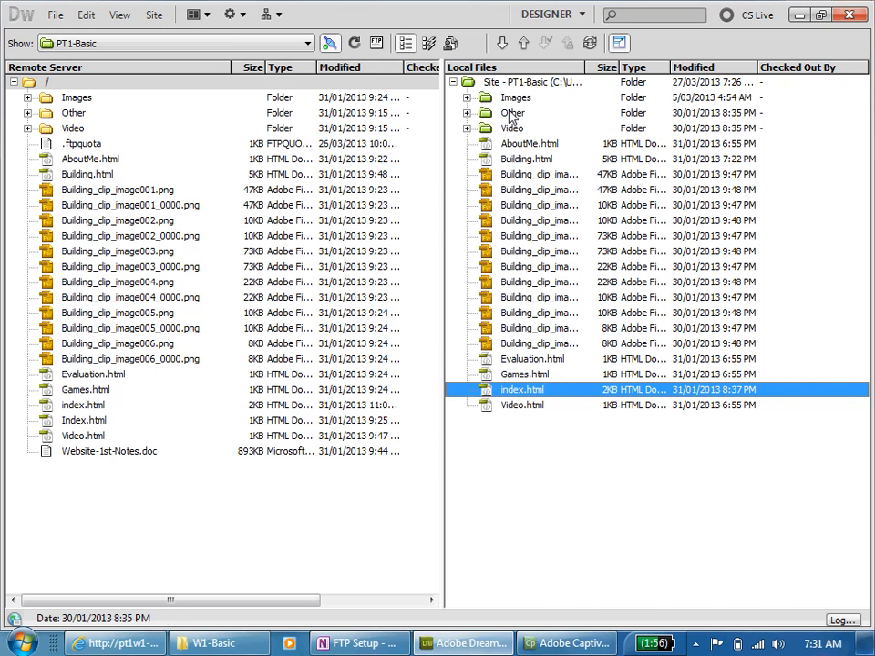
{"action": "left_click", "coordinate": [523, 46]}
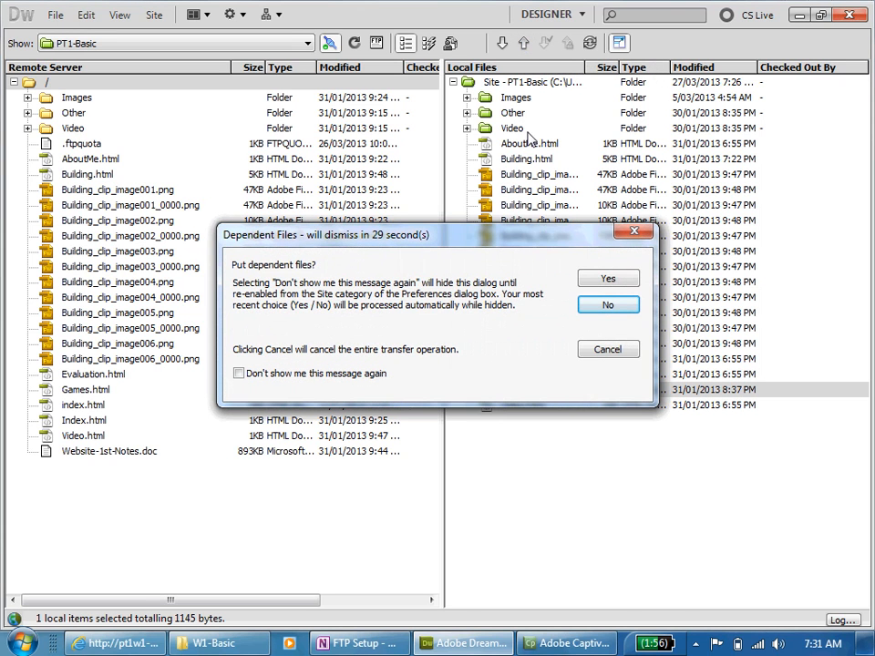
{"action": "left_click", "coordinate": [608, 308]}
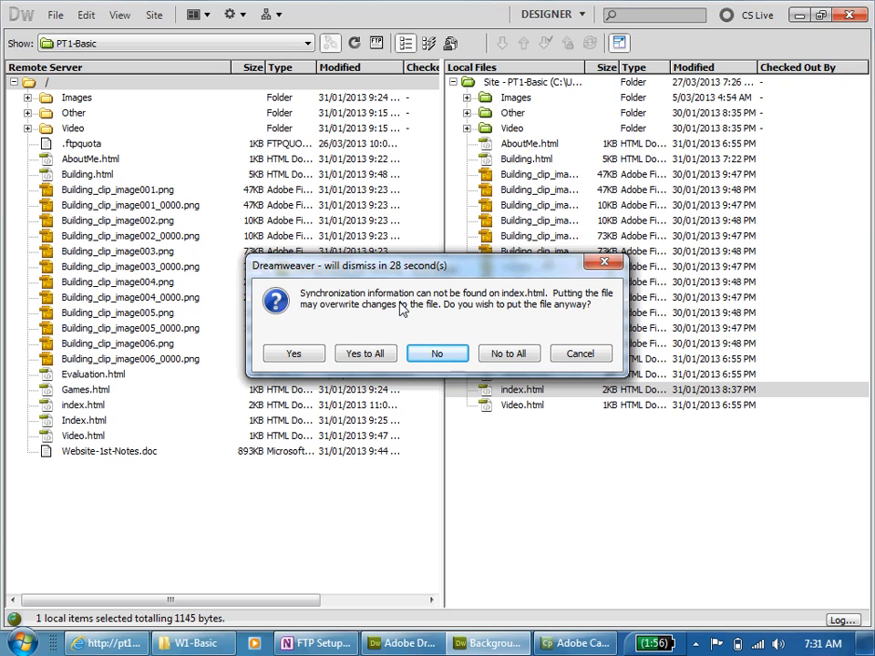
{"action": "left_click", "coordinate": [303, 361]}
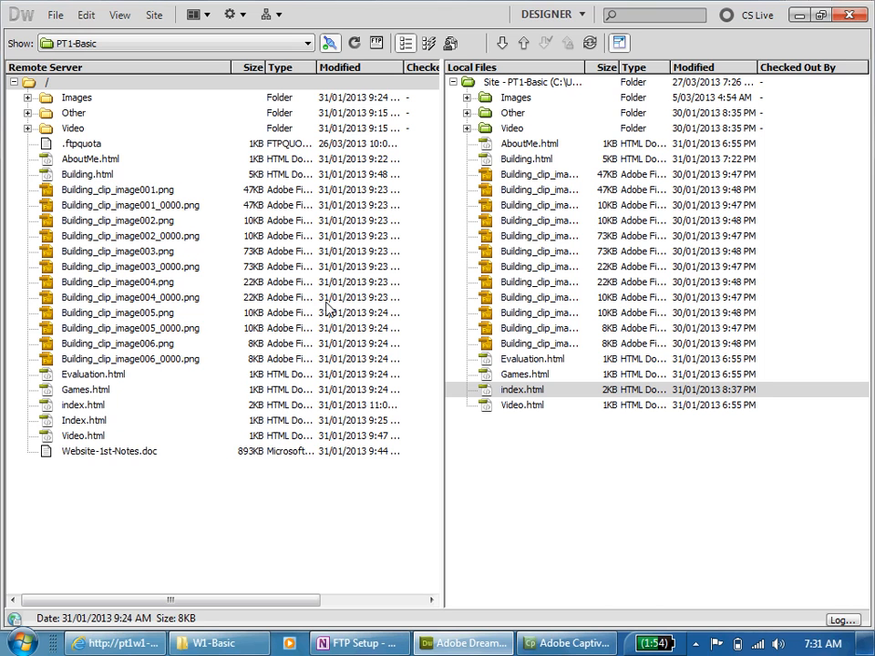
{"action": "left_click", "coordinate": [354, 43]}
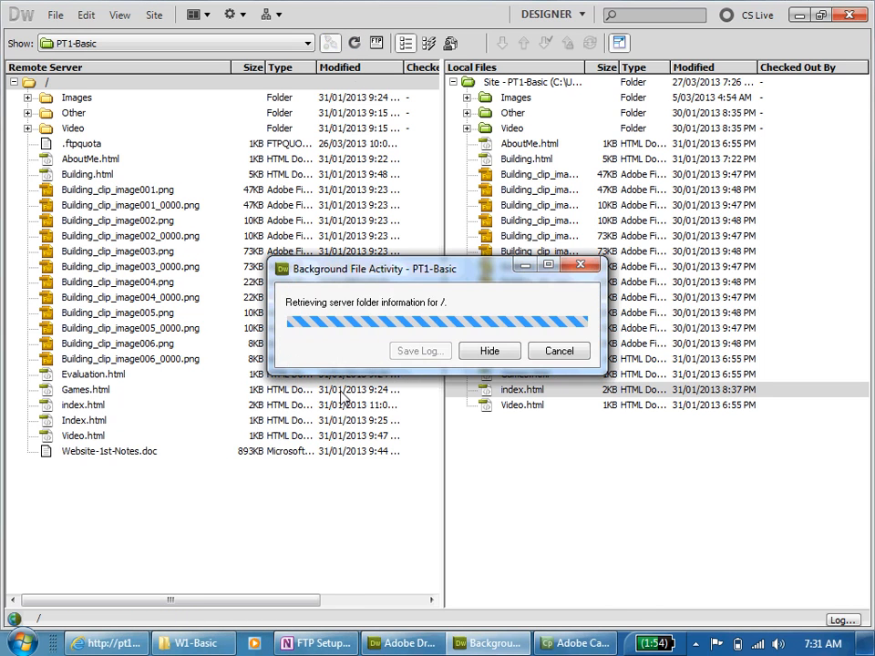